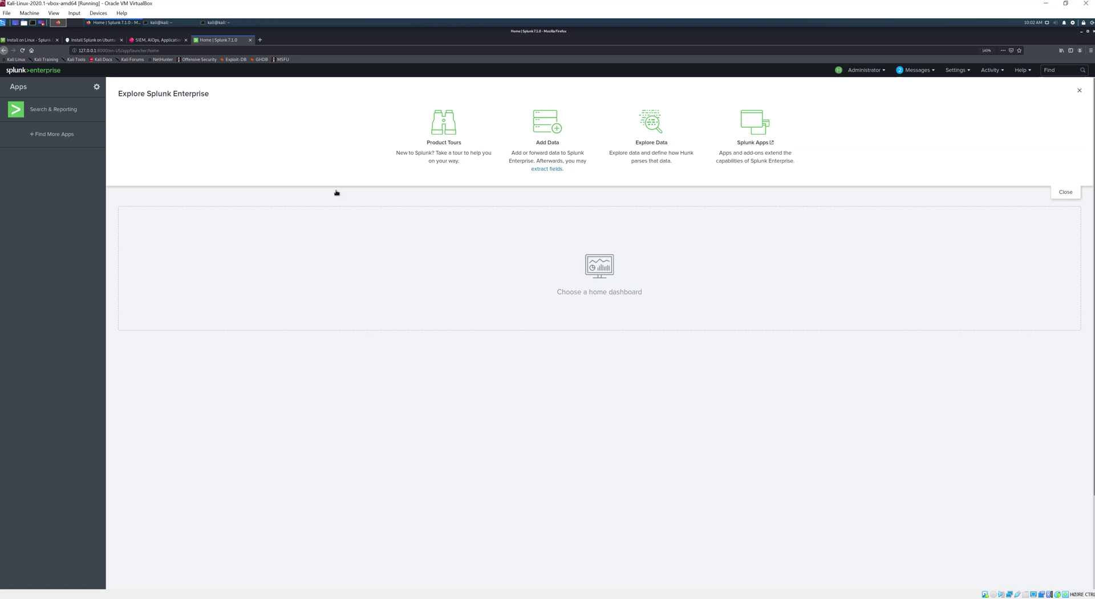
Go to the Forwarder management page via Settings > Distributed Environment in Splunk Enterprise
{"action": "left_click", "coordinate": [964, 70]}
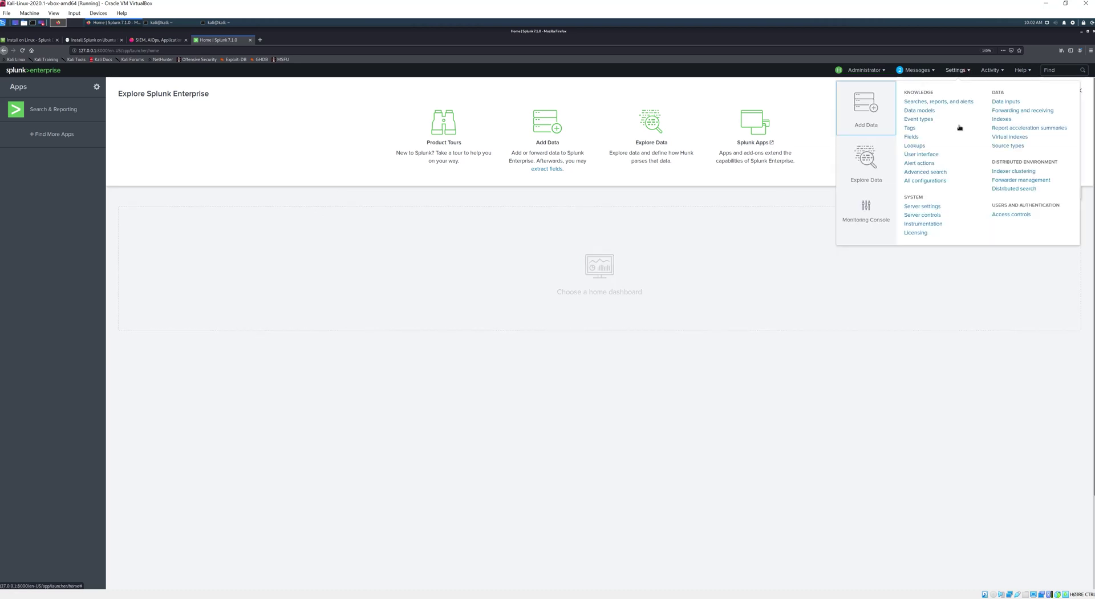
{"action": "left_click", "coordinate": [1004, 180]}
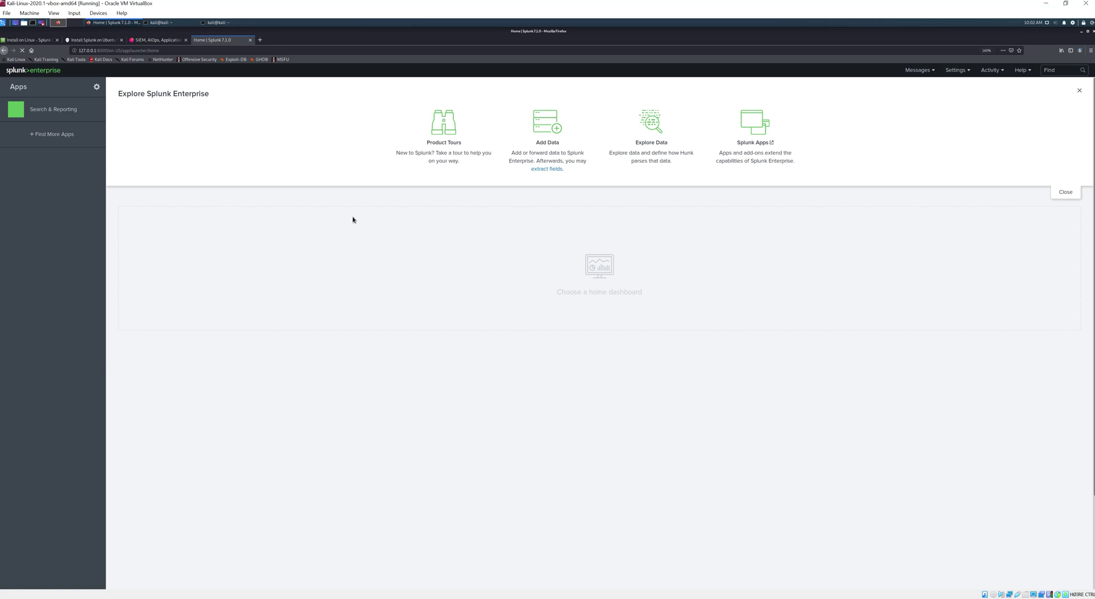
In Chrome, reach the Universal Forwarder 8.0.2 download page through Explore > Free Trials and Downloads
{"action": "mouse_move", "coordinate": [223, 596]}
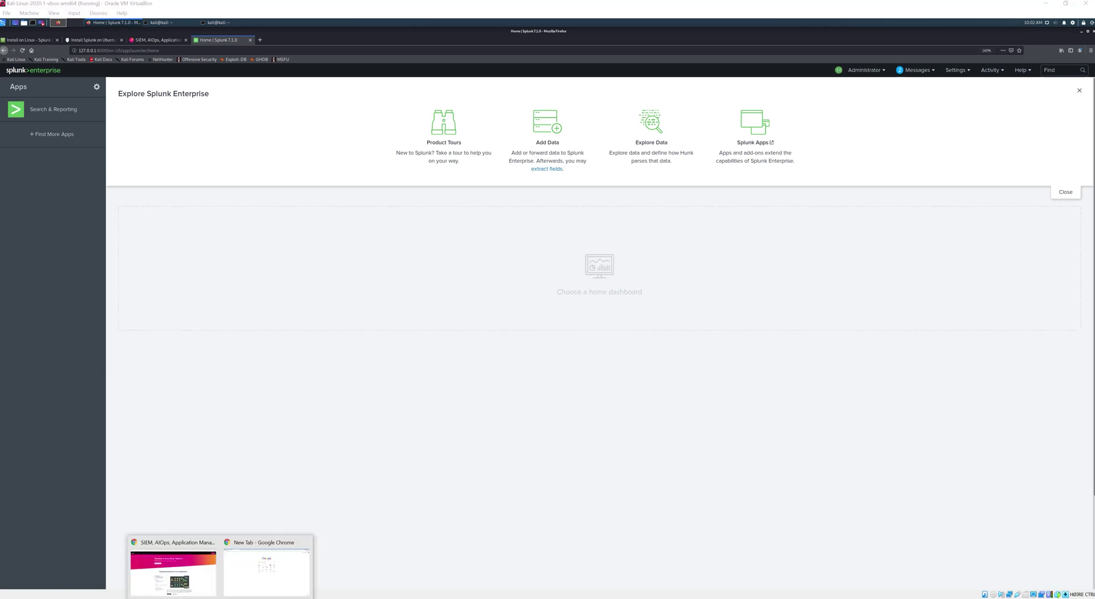
{"action": "left_click", "coordinate": [201, 573]}
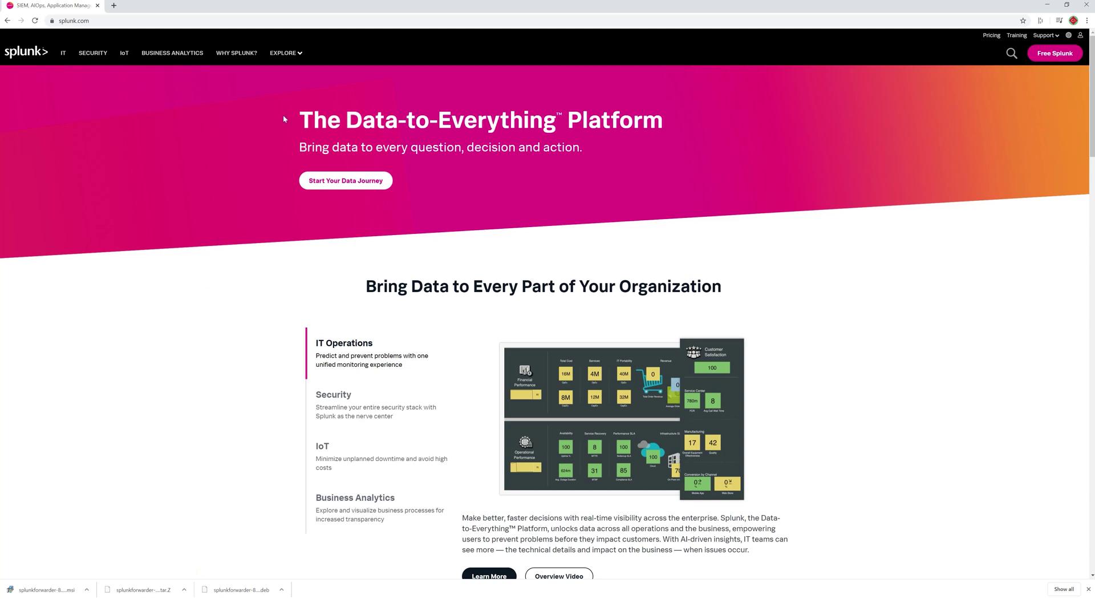
{"action": "left_click", "coordinate": [299, 53]}
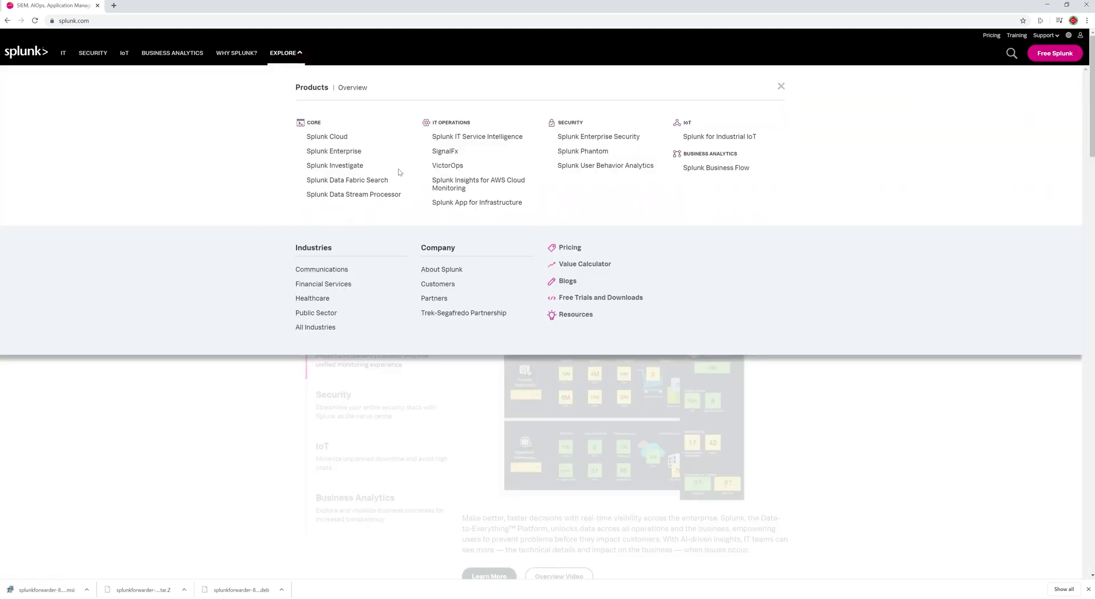
{"action": "left_click", "coordinate": [583, 298]}
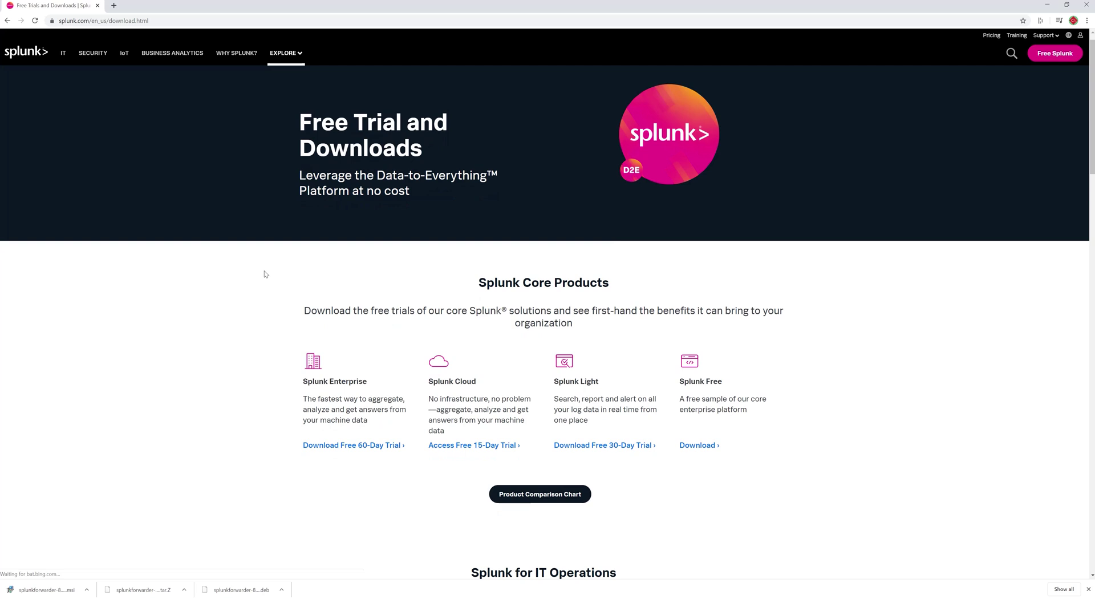
{"action": "scroll", "coordinate": [268, 268], "scroll_direction": "down", "scroll_amount": 4}
{"action": "scroll", "coordinate": [279, 268], "scroll_direction": "down", "scroll_amount": 15}
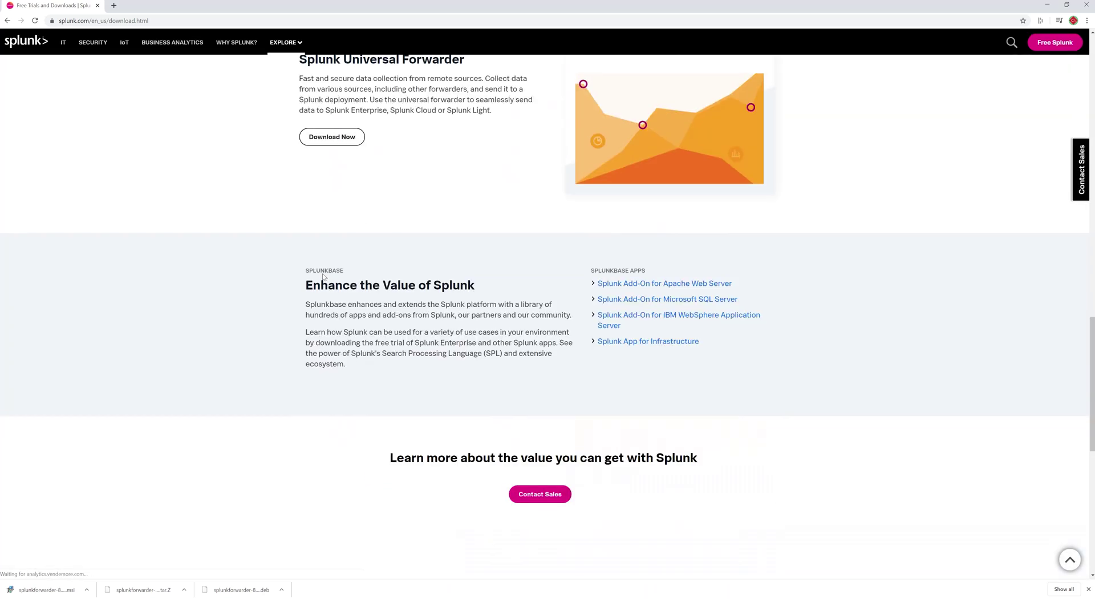
{"action": "scroll", "coordinate": [318, 196], "scroll_direction": "up", "scroll_amount": 2}
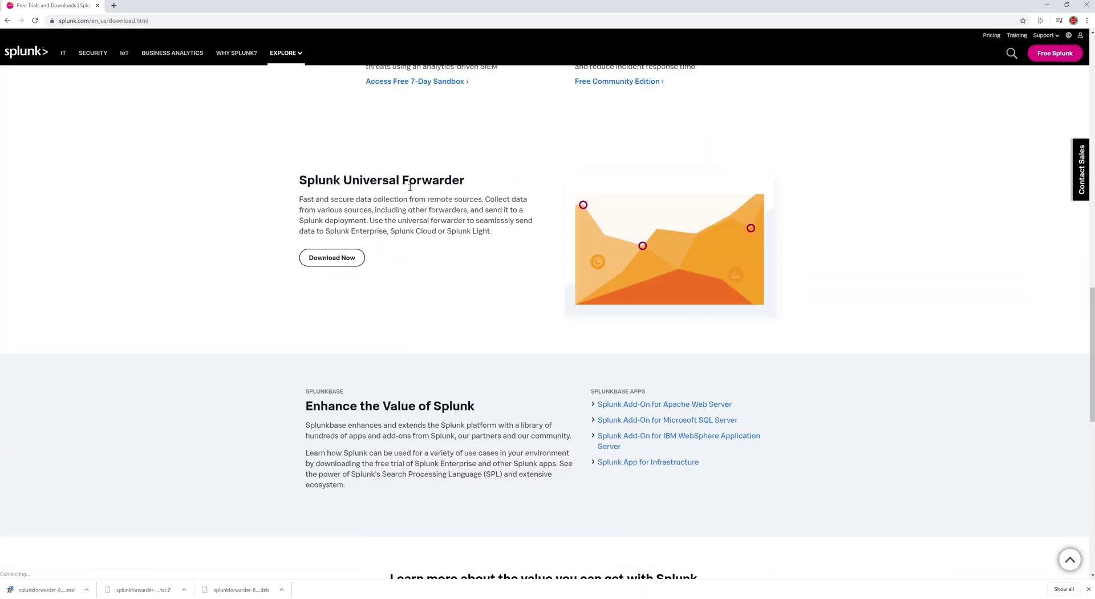
{"action": "left_click", "coordinate": [344, 258]}
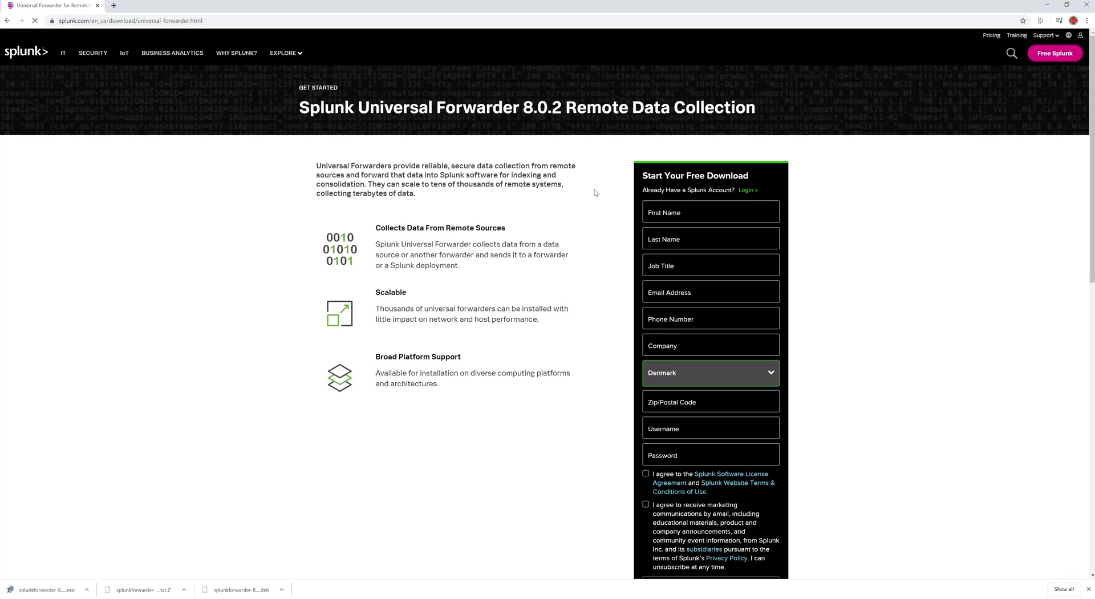
{"action": "scroll", "coordinate": [708, 268], "scroll_direction": "down", "scroll_amount": 4}
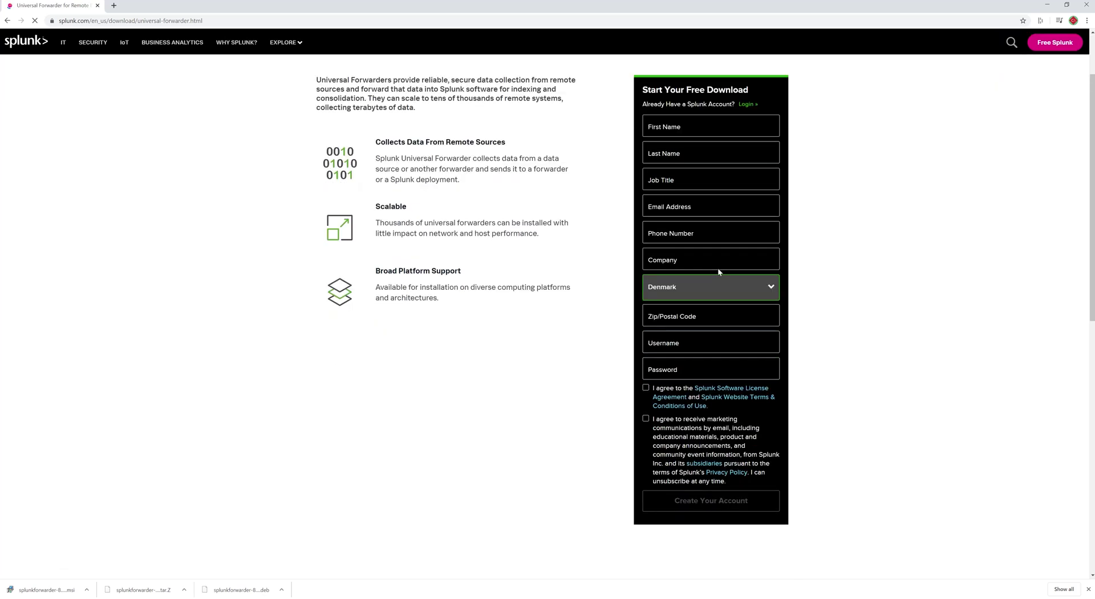
{"action": "scroll", "coordinate": [382, 302], "scroll_direction": "up", "scroll_amount": 4}
Find and copy the Windows .msi download URL from the download page's source
{"action": "right_click", "coordinate": [222, 268]}
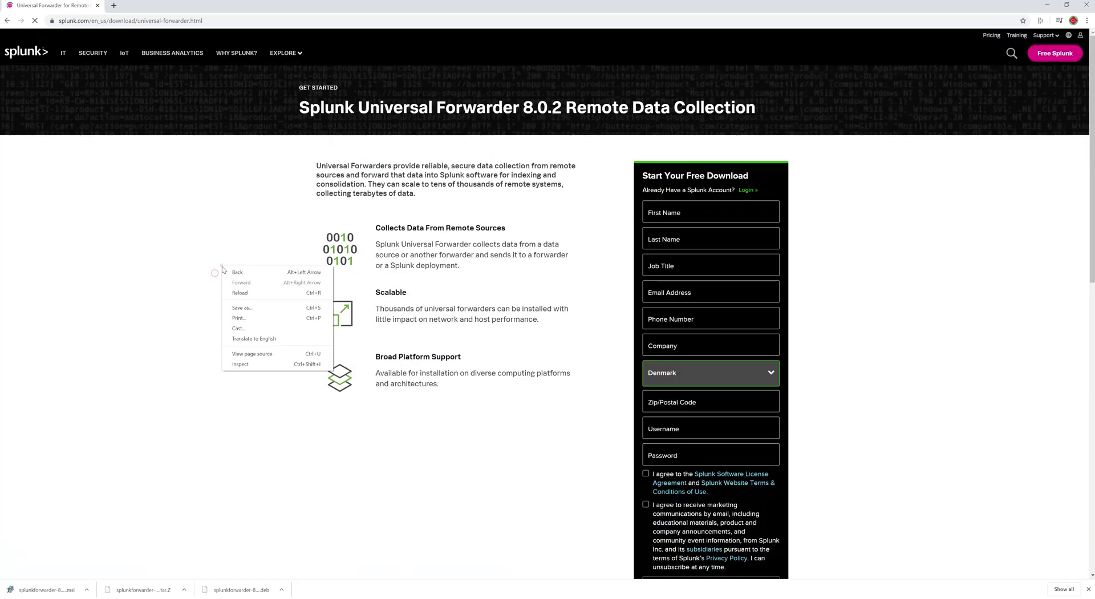
{"action": "left_click", "coordinate": [246, 355]}
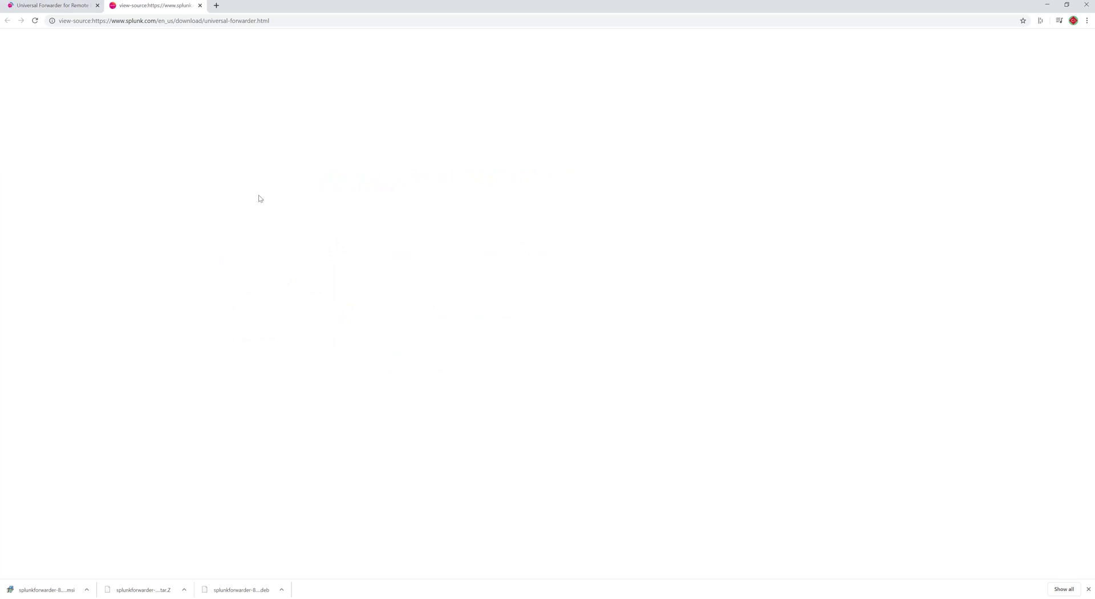
{"action": "key", "text": "ctrl+f"}
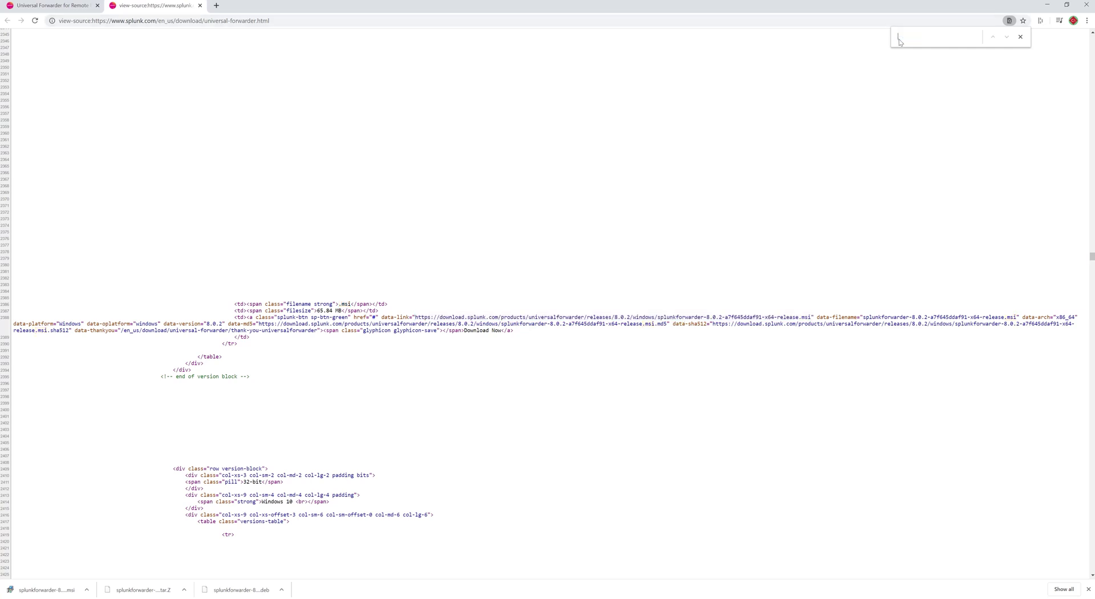
{"action": "type", "text": "dmg"}
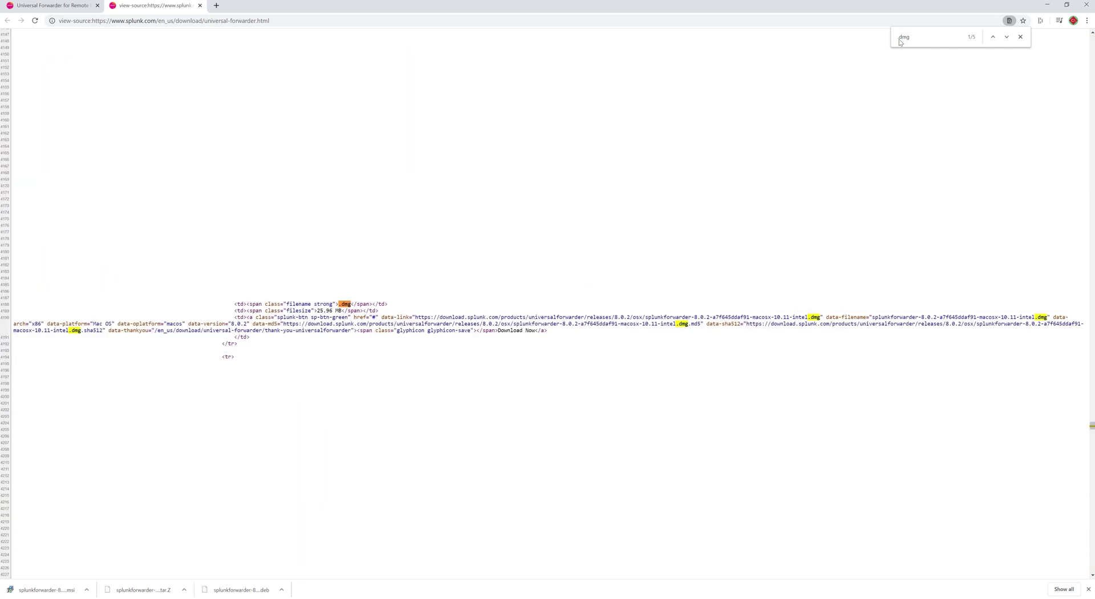
{"action": "key", "text": "BackSpace"}
{"action": "key", "text": "BackSpace"}
{"action": "key", "text": "BackSpace"}
{"action": "key", "text": "BackSpace"}
{"action": "type", "text": ".tar"}
{"action": "key", "text": "BackSpace"}
{"action": "key", "text": "BackSpace"}
{"action": "key", "text": "BackSpace"}
{"action": "key", "text": "BackSpace"}
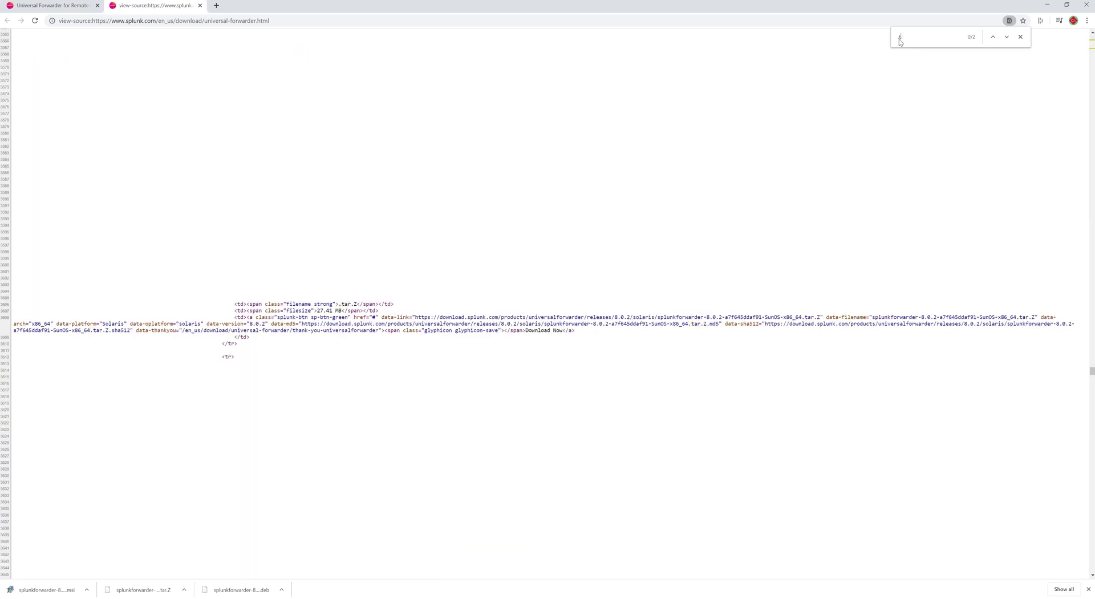
{"action": "type", "text": ".msi"}
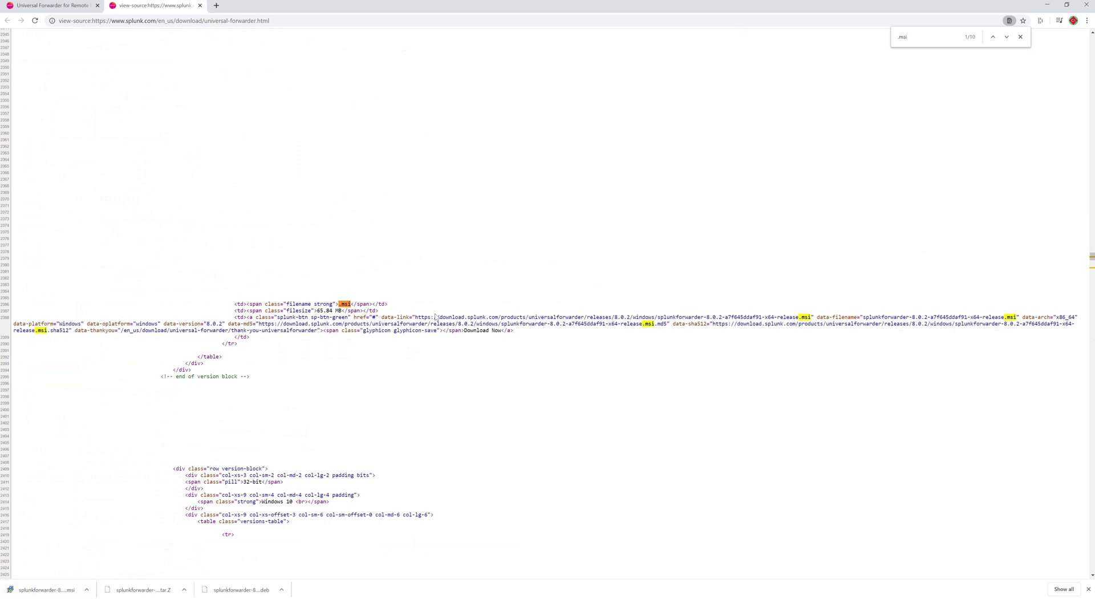
{"action": "left_click_drag", "start_coordinate": [420, 316], "coordinate": [14, 318]}
{"action": "left_click_drag", "start_coordinate": [740, 317], "coordinate": [812, 317]}
{"action": "key", "text": "ctrl+c"}
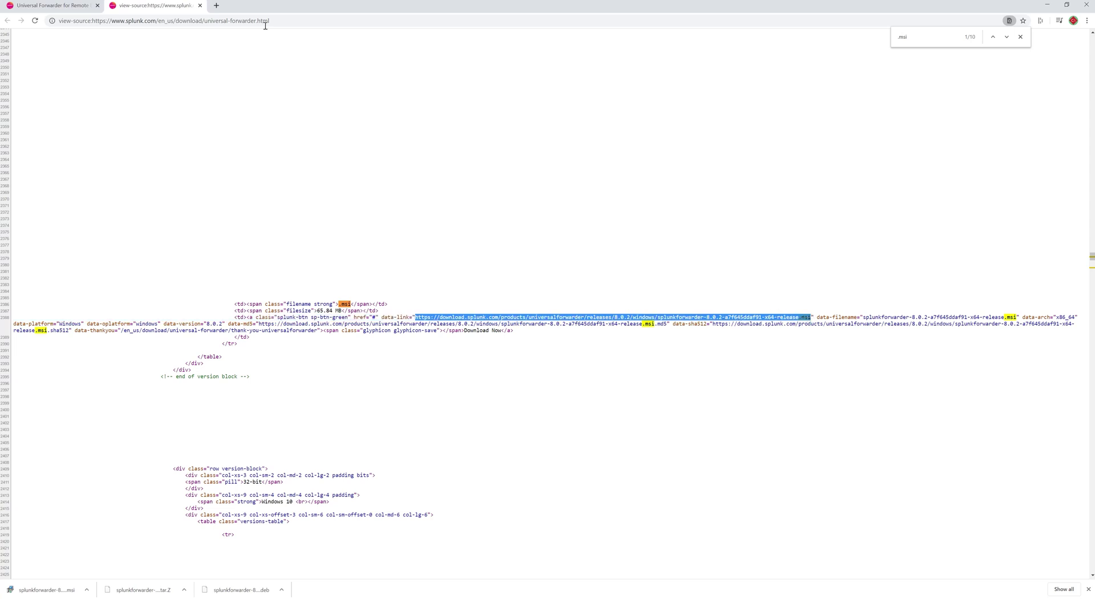
Download the .msi by pasting the URL into a new tab, then launch the installer
{"action": "left_click", "coordinate": [216, 6]}
{"action": "key", "text": "ctrl+v"}
{"action": "key", "text": "Return"}
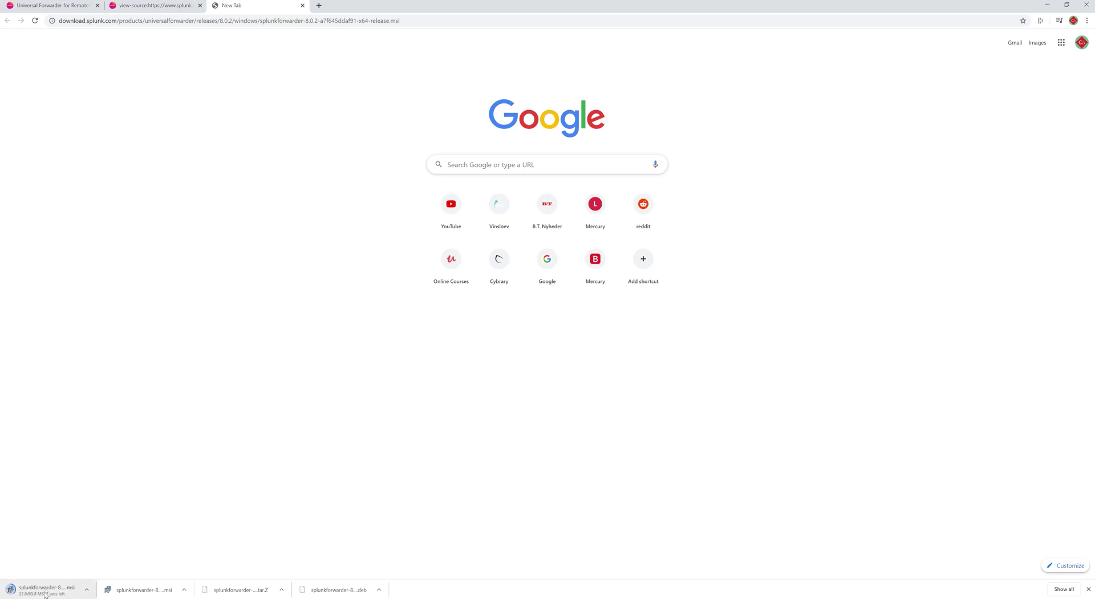
{"action": "left_click", "coordinate": [142, 590]}
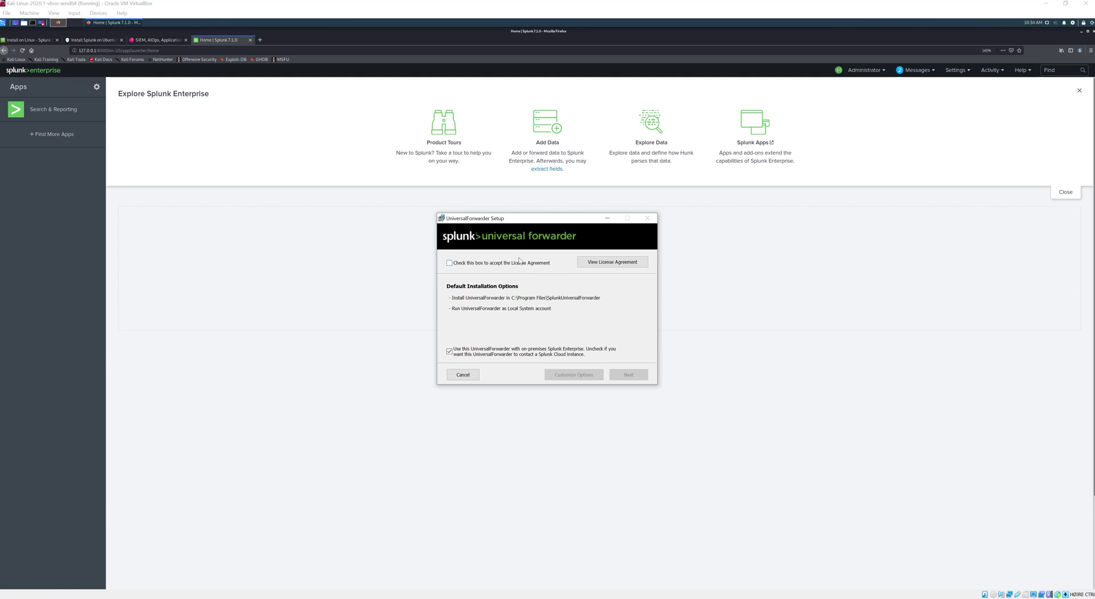
Accept the license and enter the administrator username and password in the forwarder setup
{"action": "left_click", "coordinate": [460, 265]}
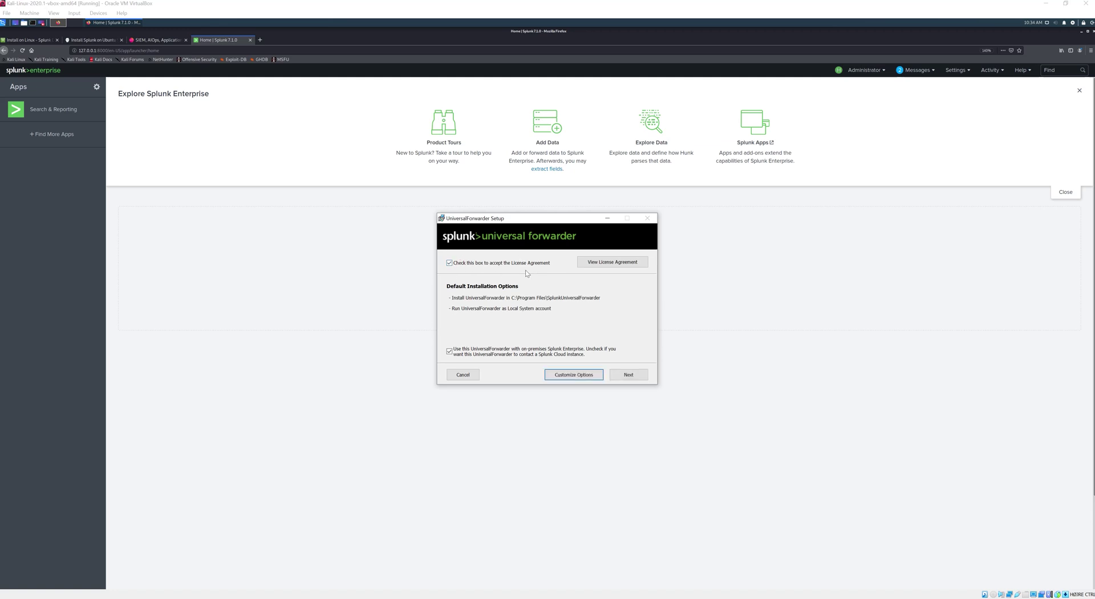
{"action": "left_click", "coordinate": [623, 374]}
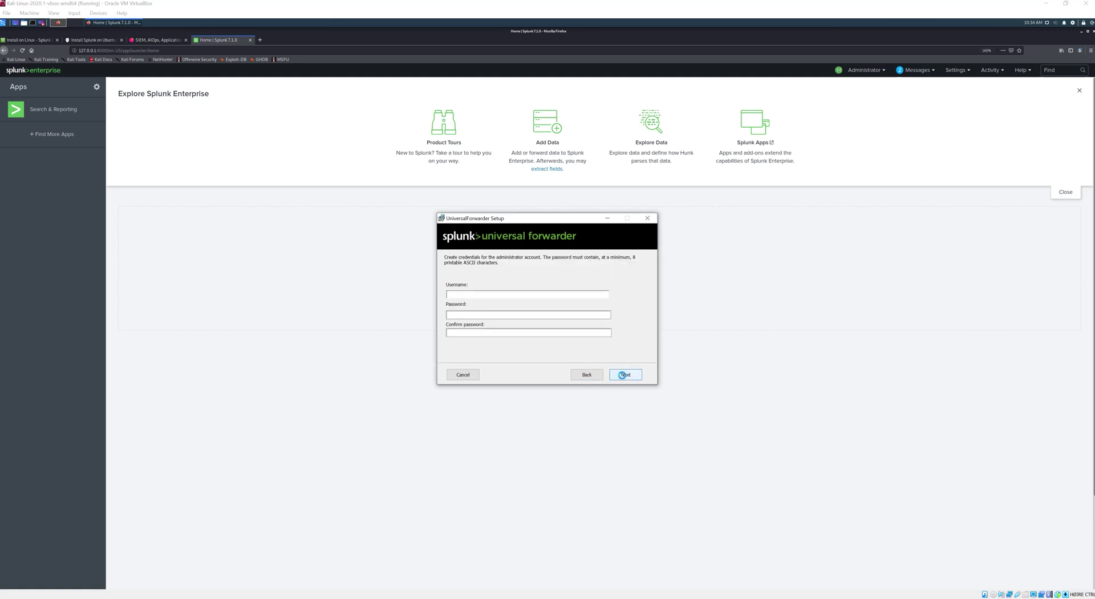
{"action": "left_click", "coordinate": [481, 296]}
{"action": "type", "text": "Thom"}
{"action": "key", "text": "shift+Tab"}
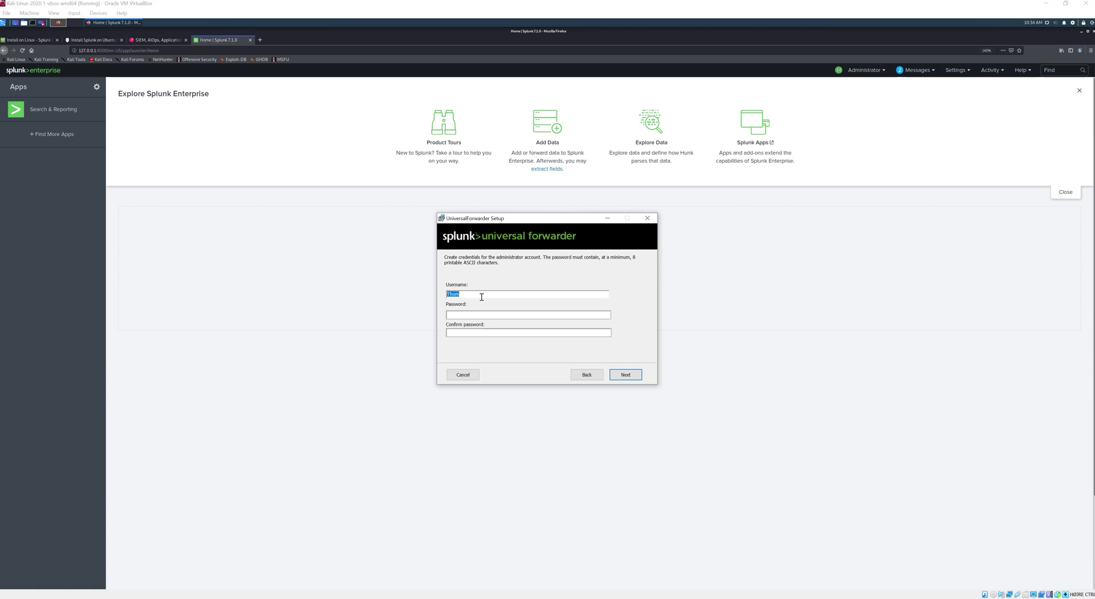
{"action": "type", "text": "th"}
{"action": "type", "text": "••••"}
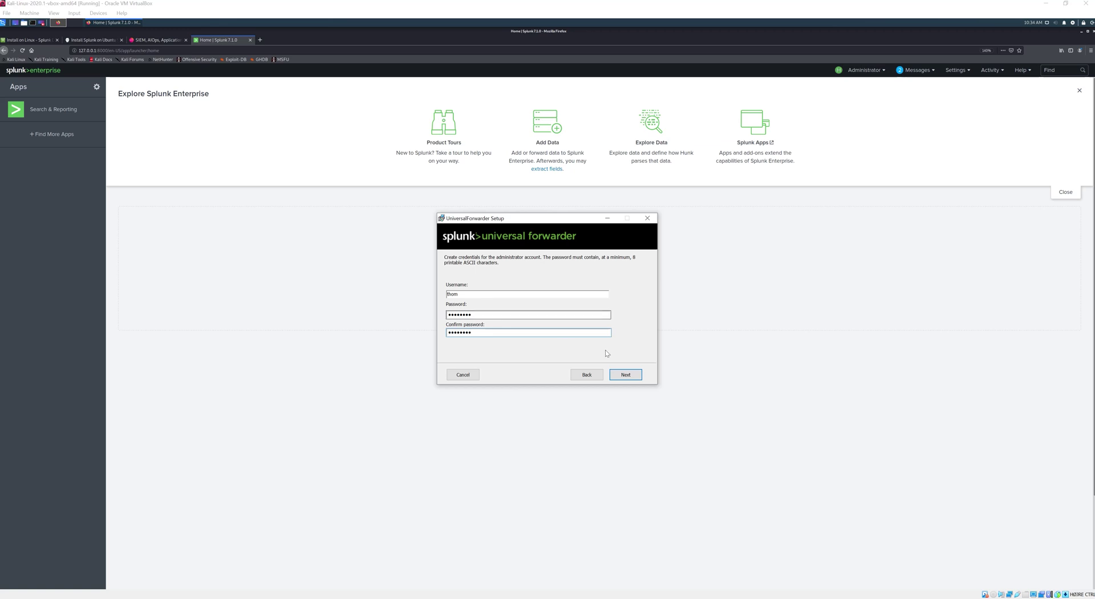
{"action": "left_click", "coordinate": [625, 374]}
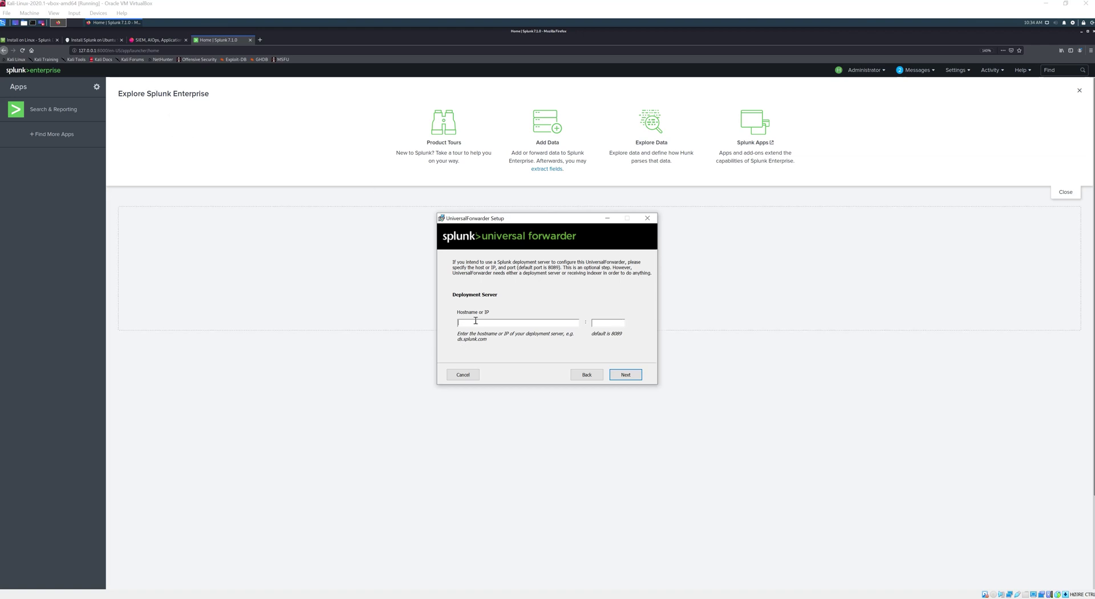
Return to Splunk Web, dismiss the default dashboard chooser, and open a Kali terminal
{"action": "left_click", "coordinate": [296, 243]}
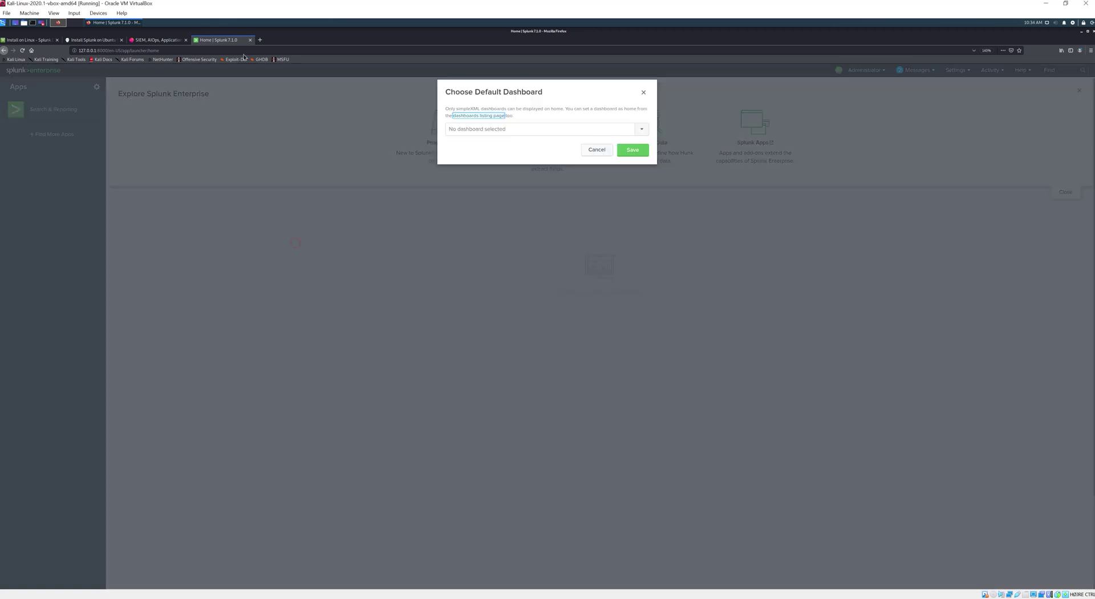
{"action": "left_click", "coordinate": [605, 148]}
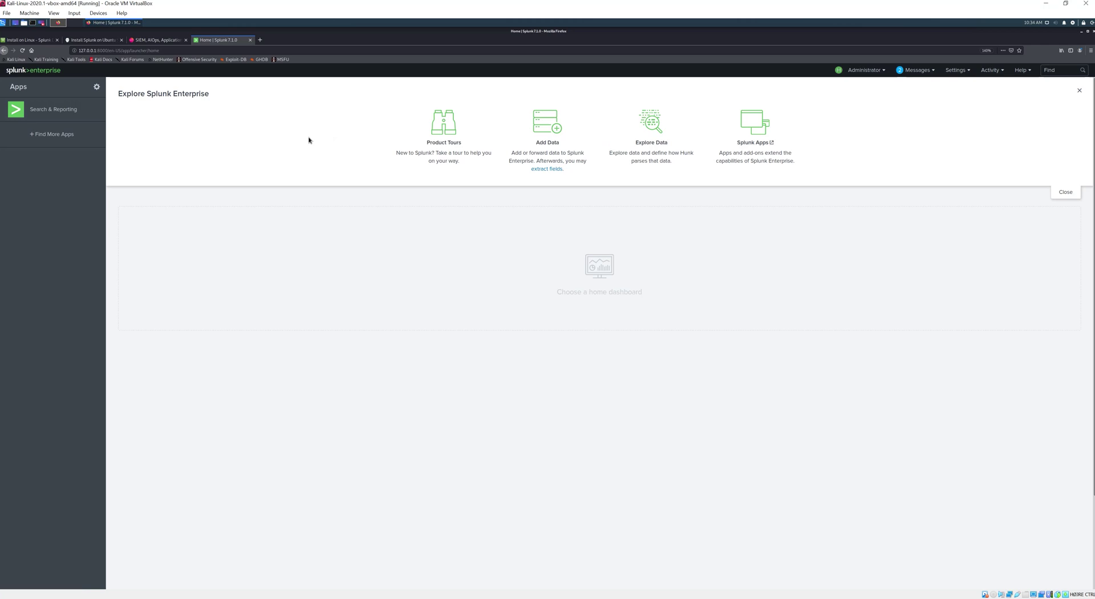
{"action": "key", "text": "ctrl+alt+t"}
Run sudo ifconfig to find the Kali VM's address 192.168.0.29, then return to the forwarder wizard
{"action": "type", "text": "su"}
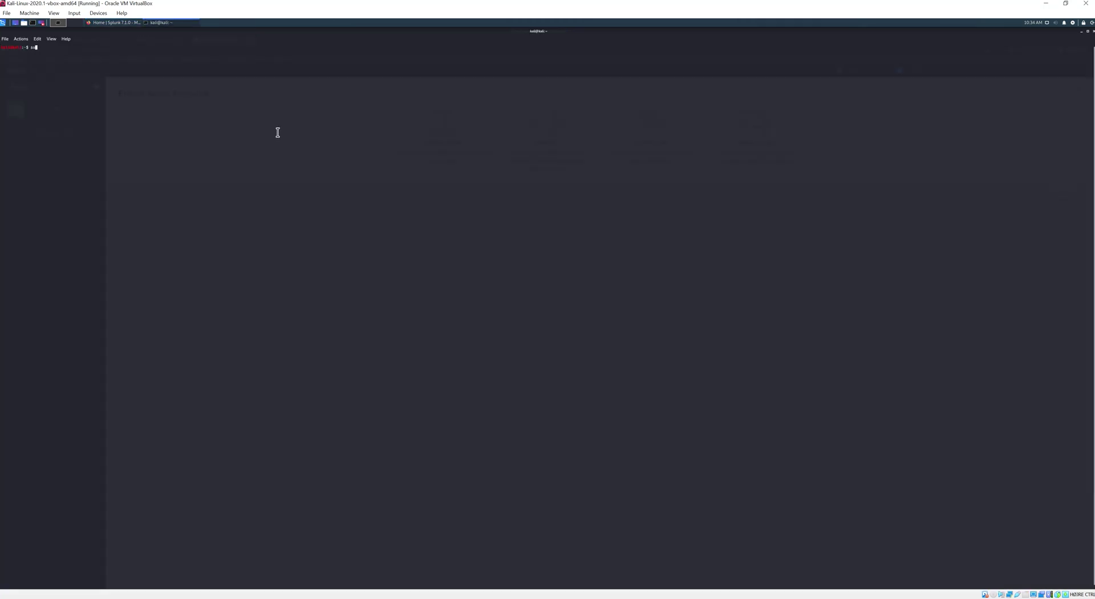
{"action": "type", "text": "do ifconfig"}
{"action": "key", "text": "Return"}
{"action": "type", "text": "kali"}
{"action": "key", "text": "Return"}
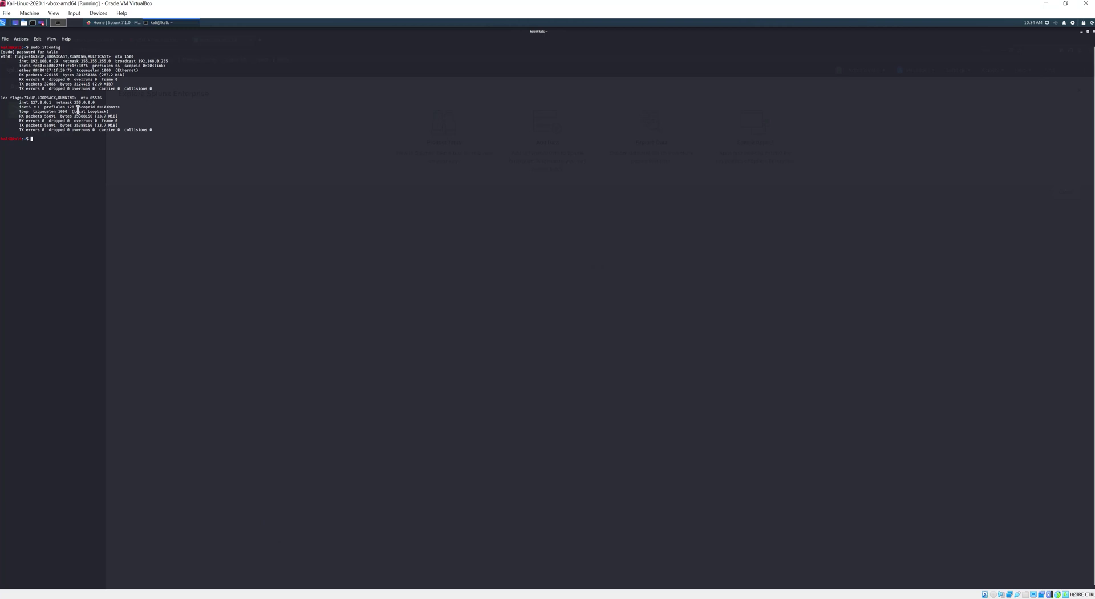
{"action": "left_click", "coordinate": [306, 596]}
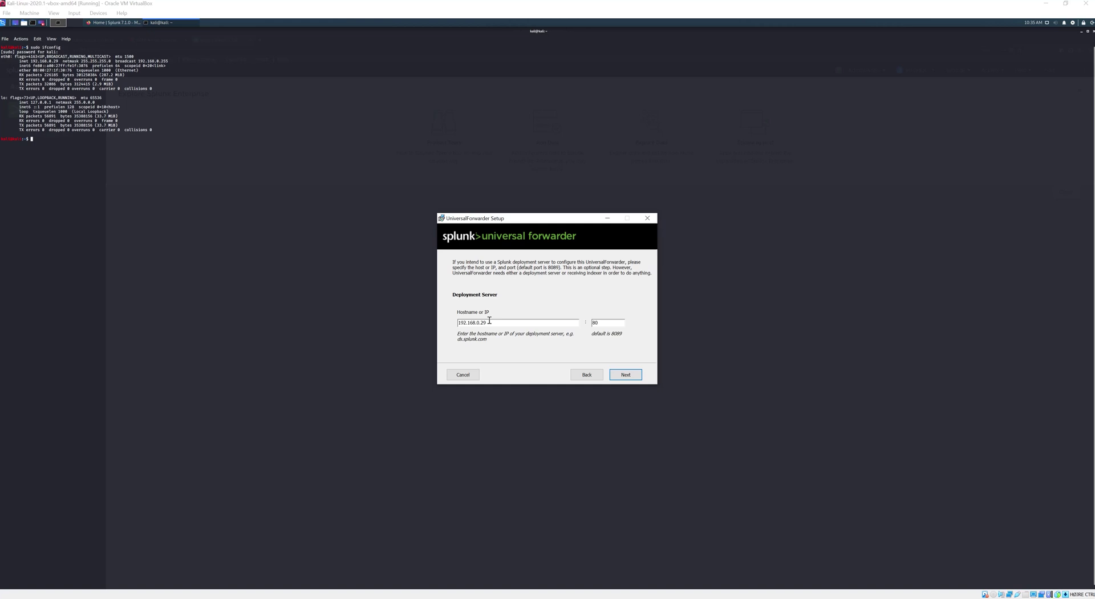
Confirm 192.168.0.29 as deployment server and receiving indexer, and install the forwarder
{"action": "left_click", "coordinate": [625, 374]}
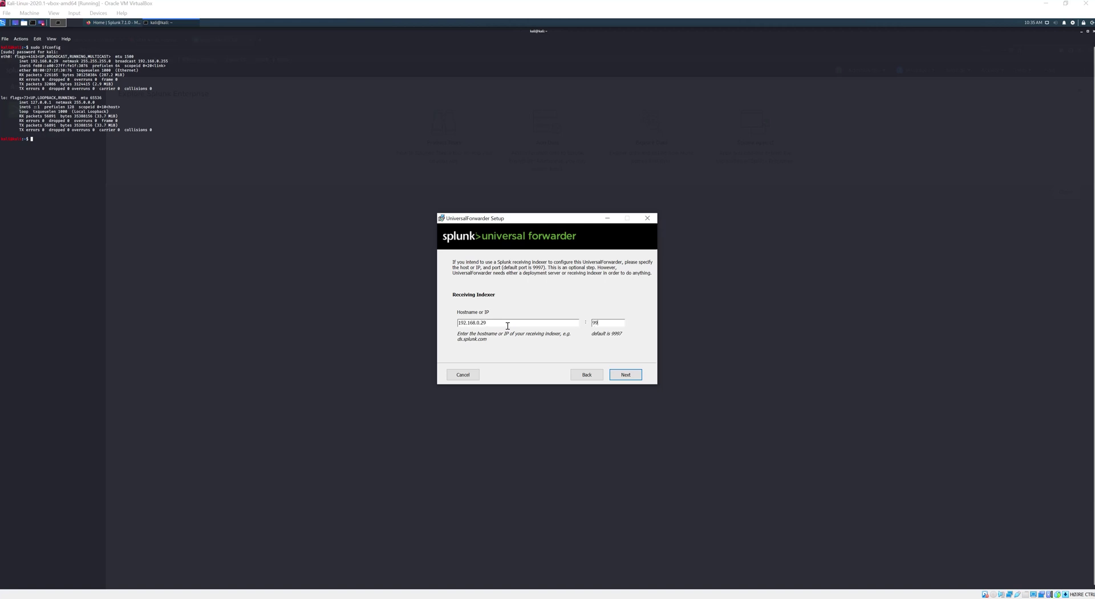
{"action": "left_click", "coordinate": [625, 374]}
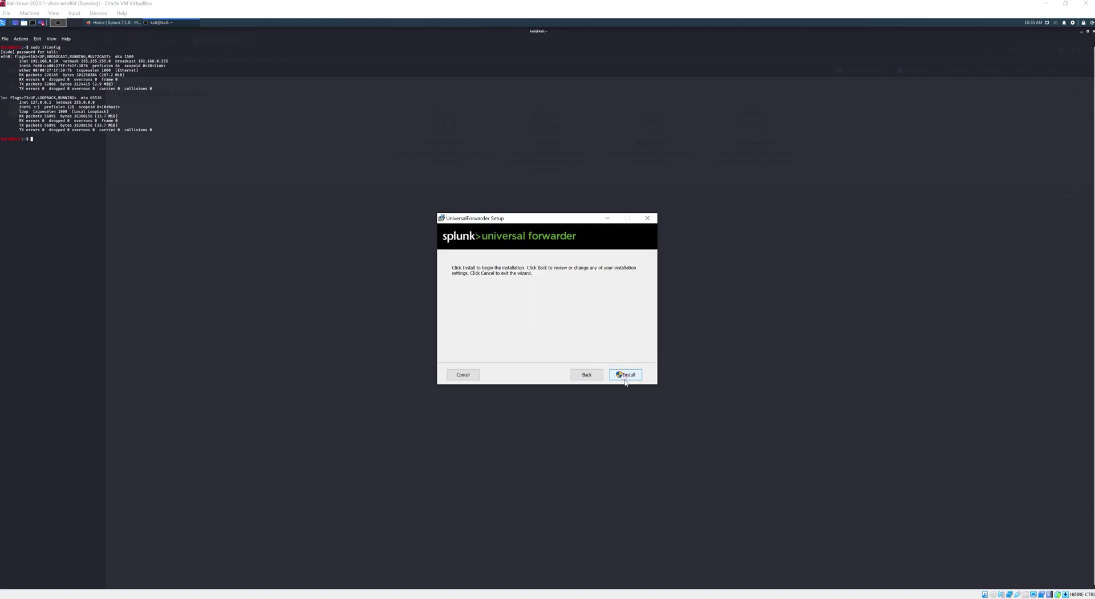
{"action": "left_click", "coordinate": [626, 375]}
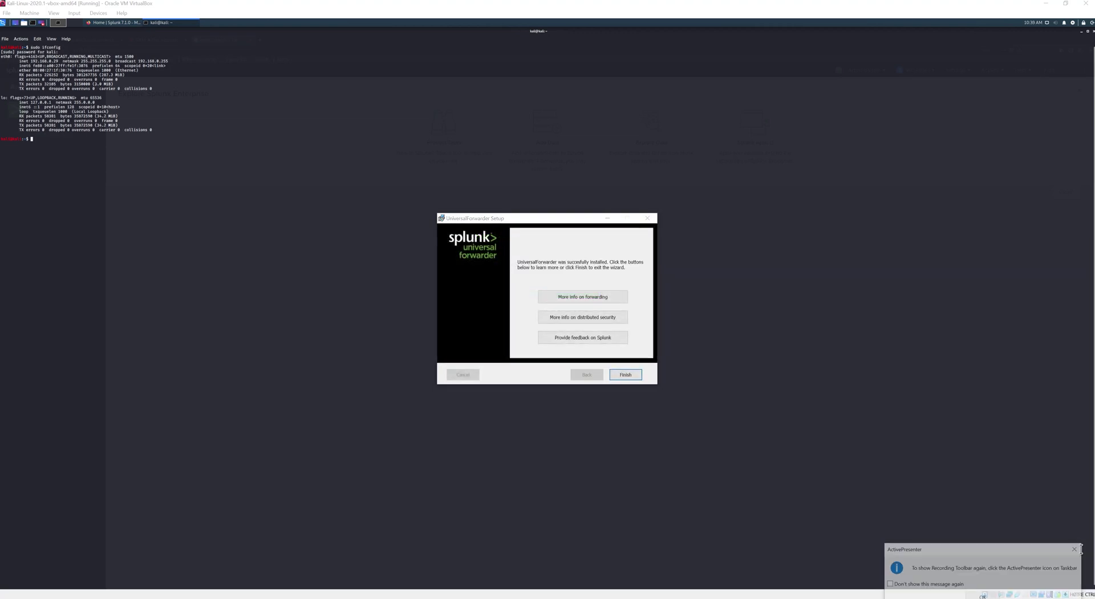
{"action": "left_click", "coordinate": [1074, 550]}
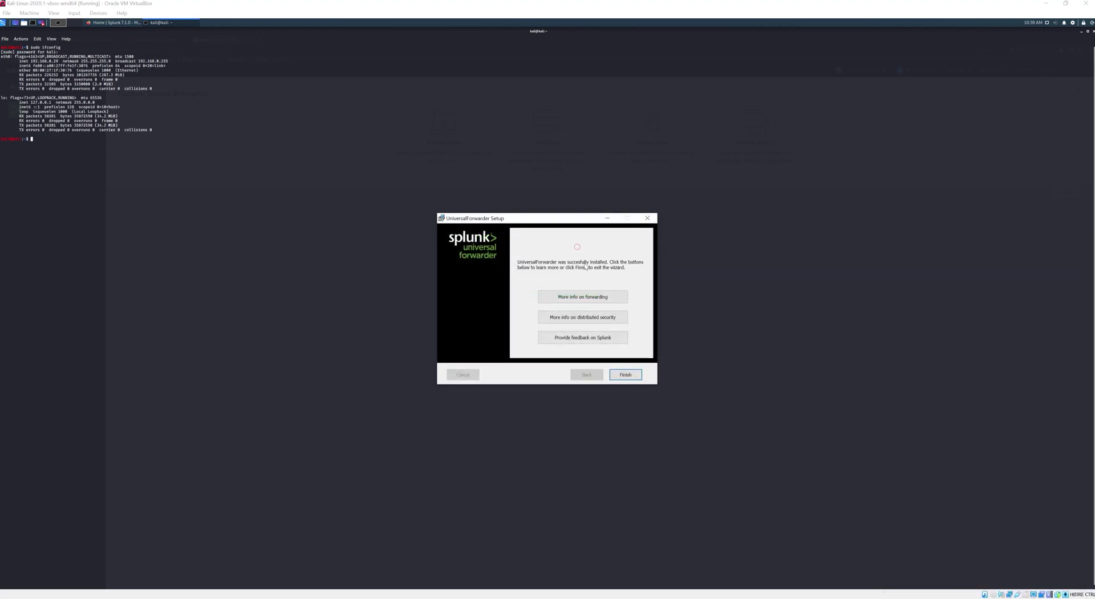
Finish the forwarder installer and close the Kali terminal
{"action": "left_click", "coordinate": [631, 375]}
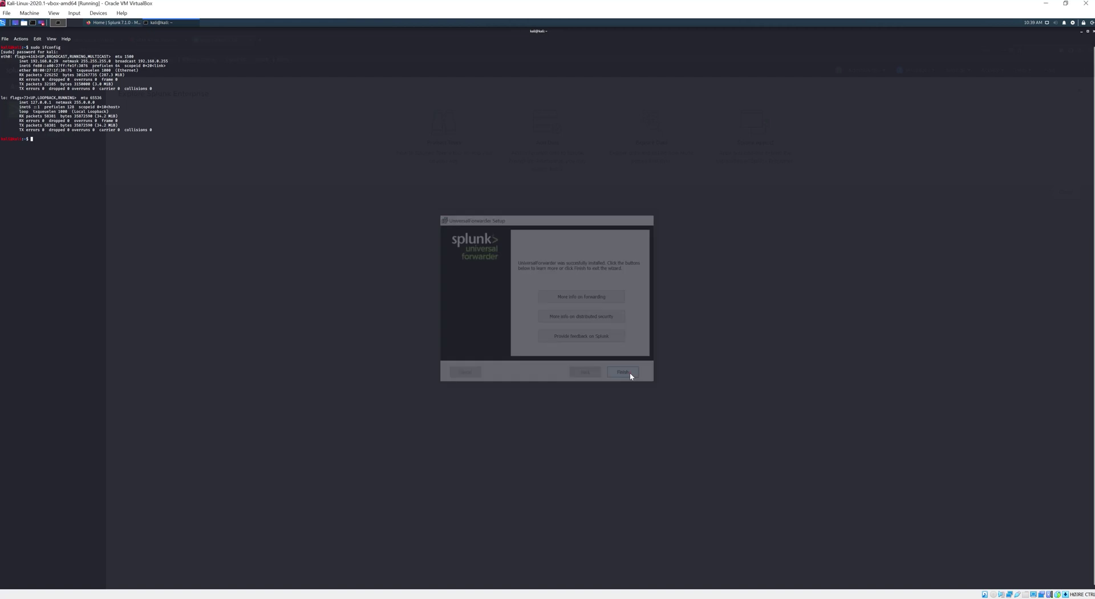
{"action": "right_click", "coordinate": [174, 23]}
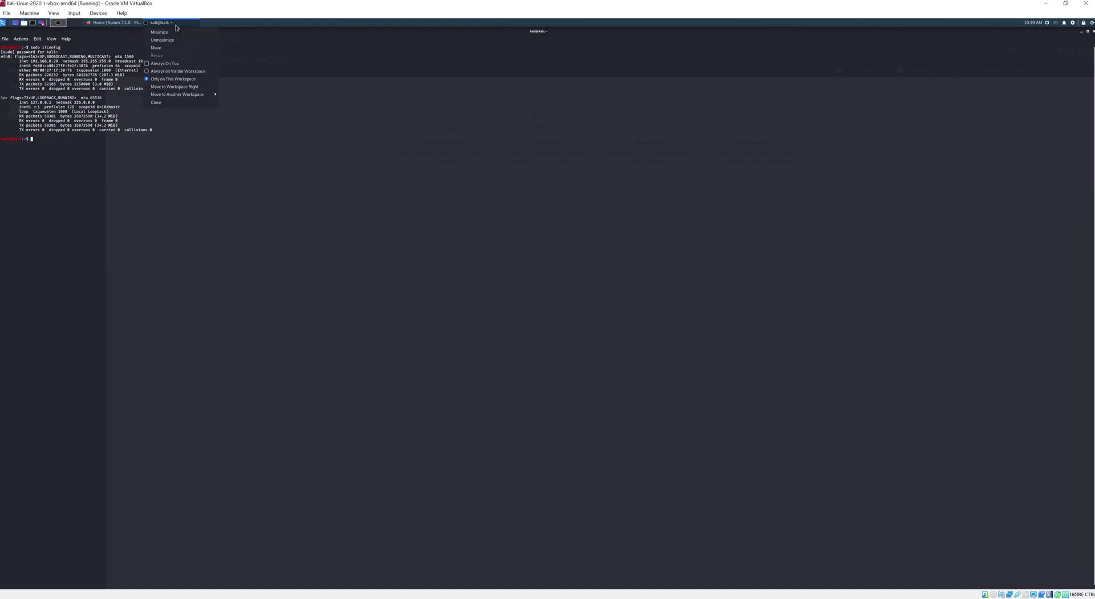
{"action": "left_click", "coordinate": [162, 103]}
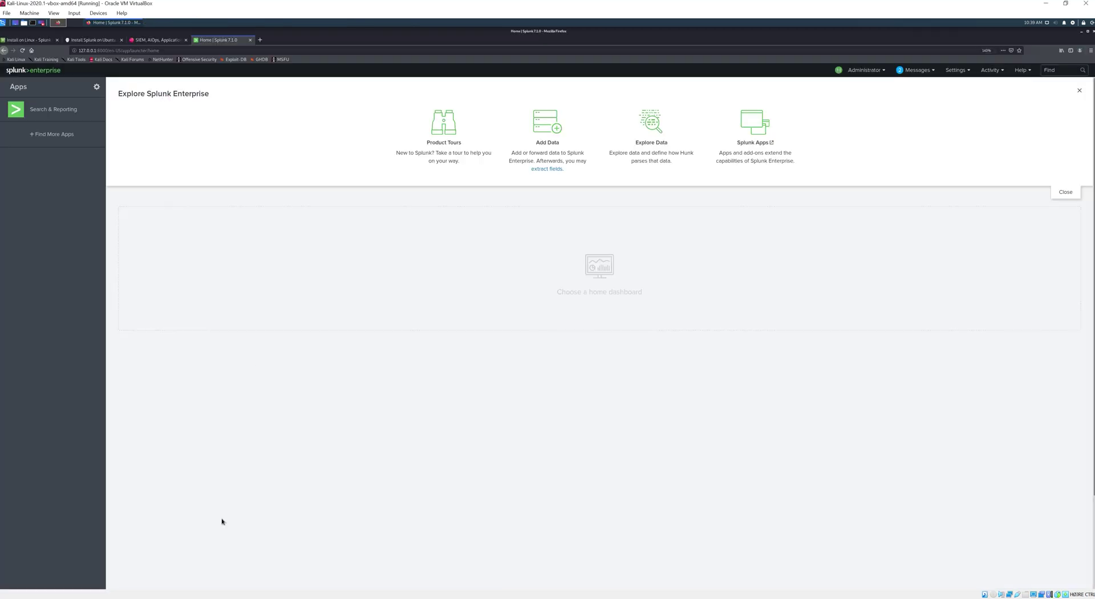
Restart the SplunkForwarder Service from the Windows Services app
{"action": "left_click", "coordinate": [113, 594]}
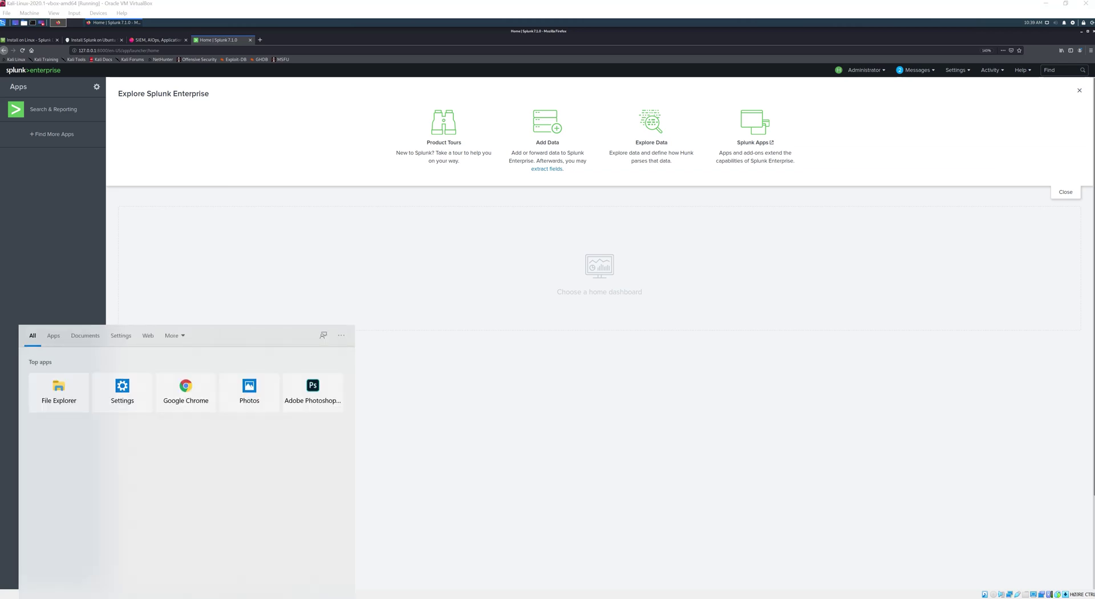
{"action": "type", "text": "service"}
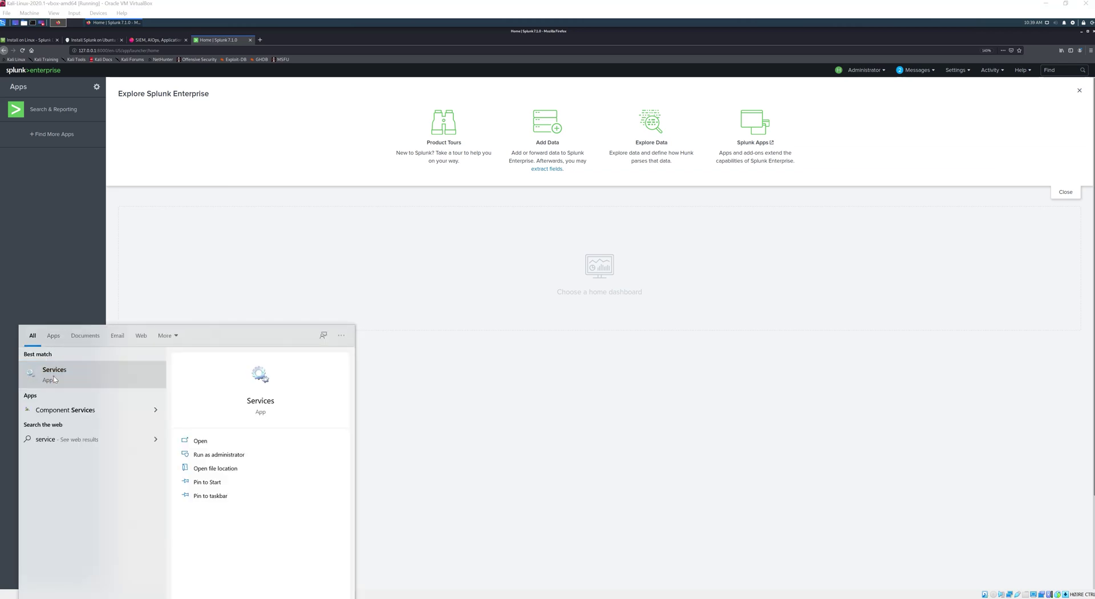
{"action": "left_click", "coordinate": [55, 380]}
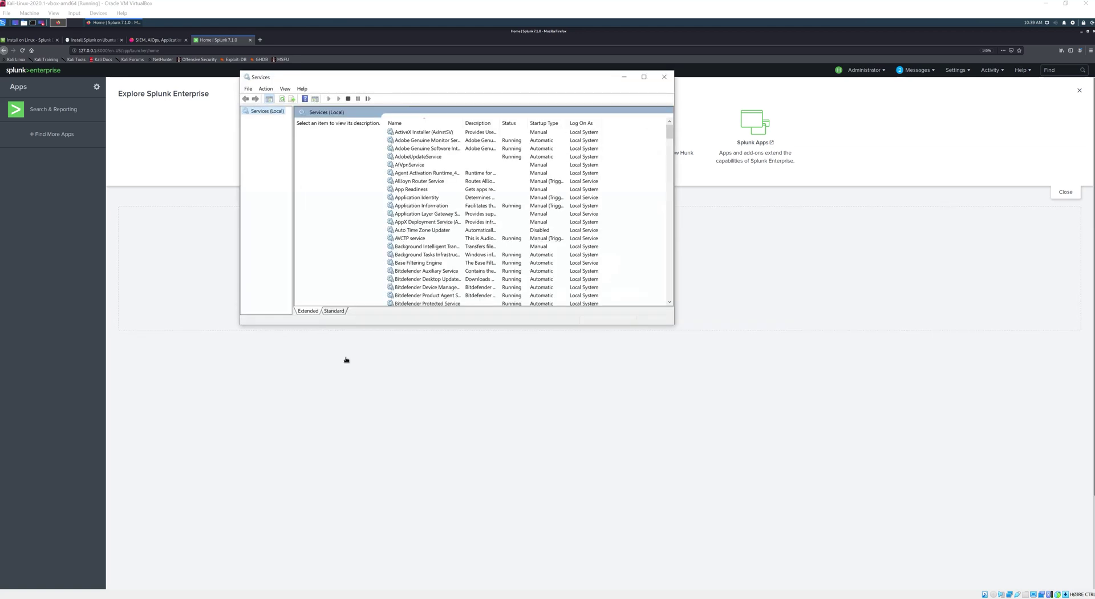
{"action": "scroll", "coordinate": [429, 222], "scroll_direction": "down", "scroll_amount": 1}
{"action": "left_click", "coordinate": [424, 221]}
{"action": "key", "text": "s"}
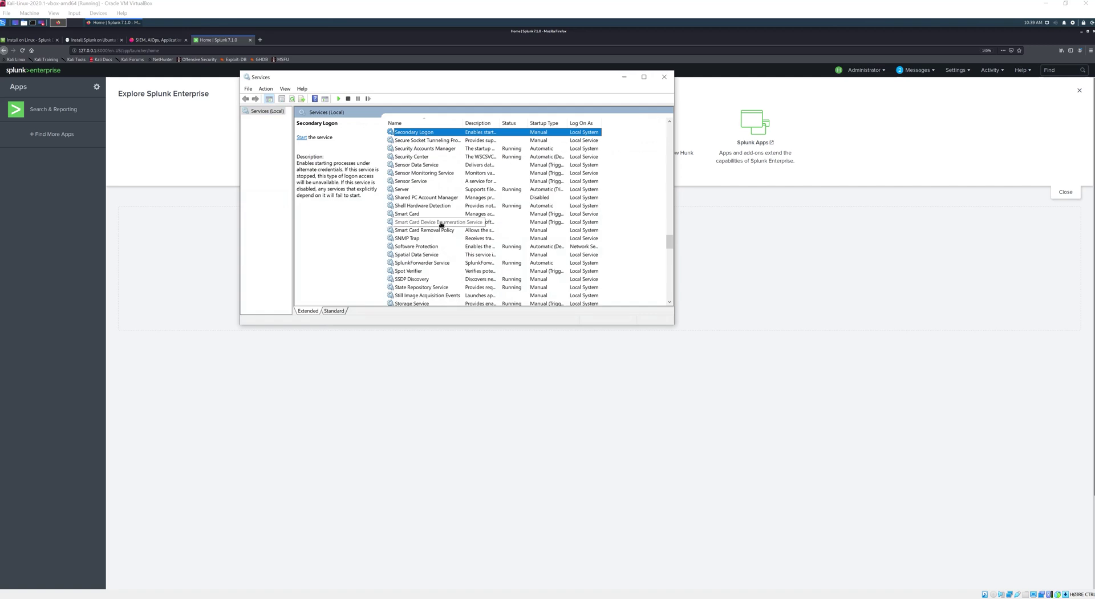
{"action": "left_click", "coordinate": [414, 264]}
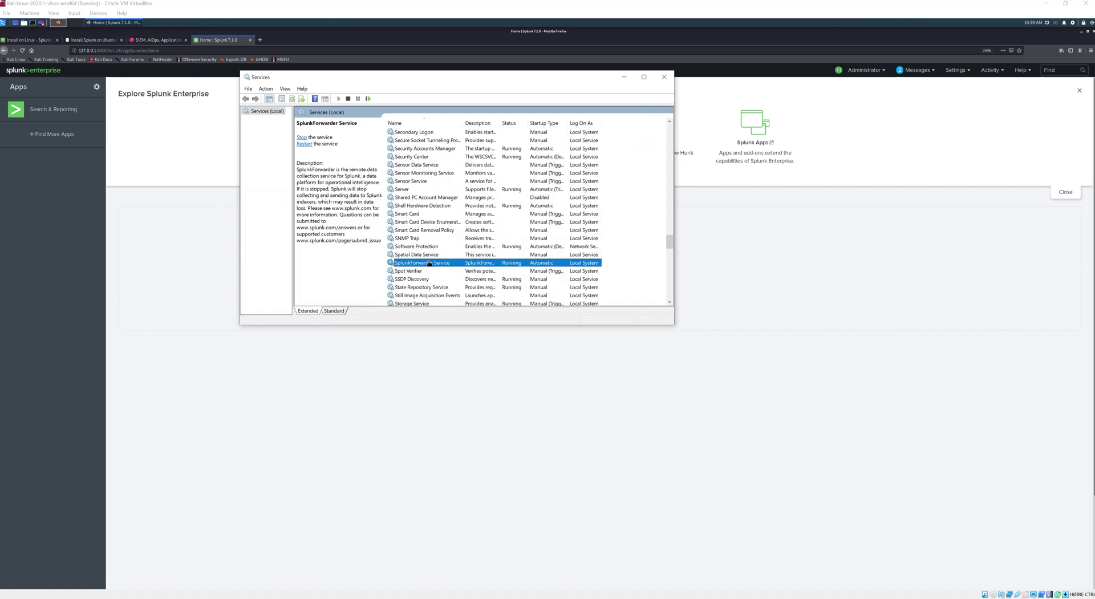
{"action": "right_click", "coordinate": [440, 264]}
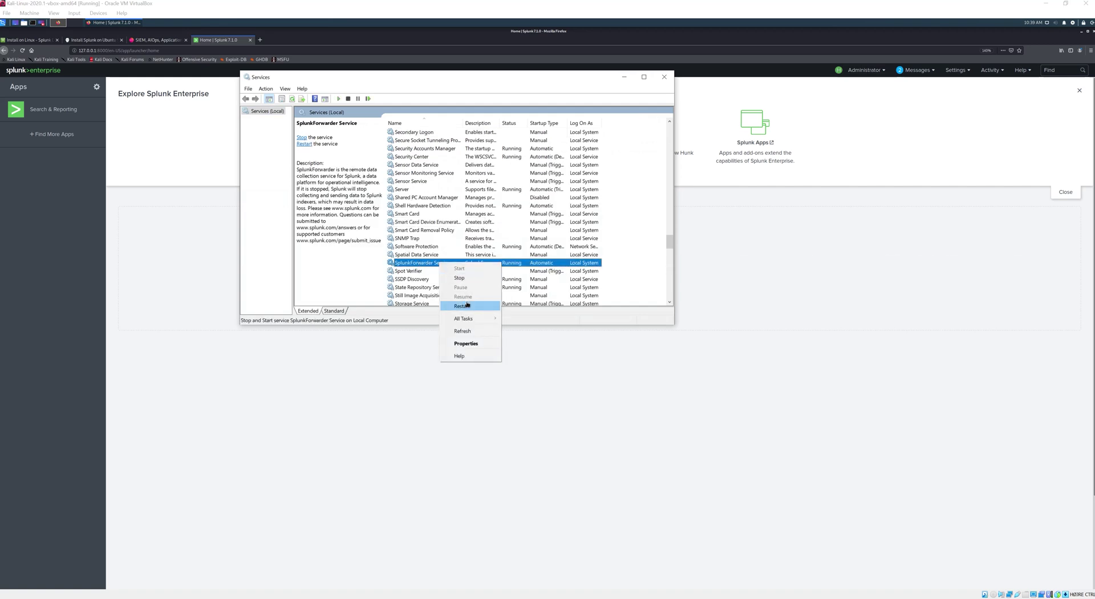
{"action": "left_click", "coordinate": [459, 275]}
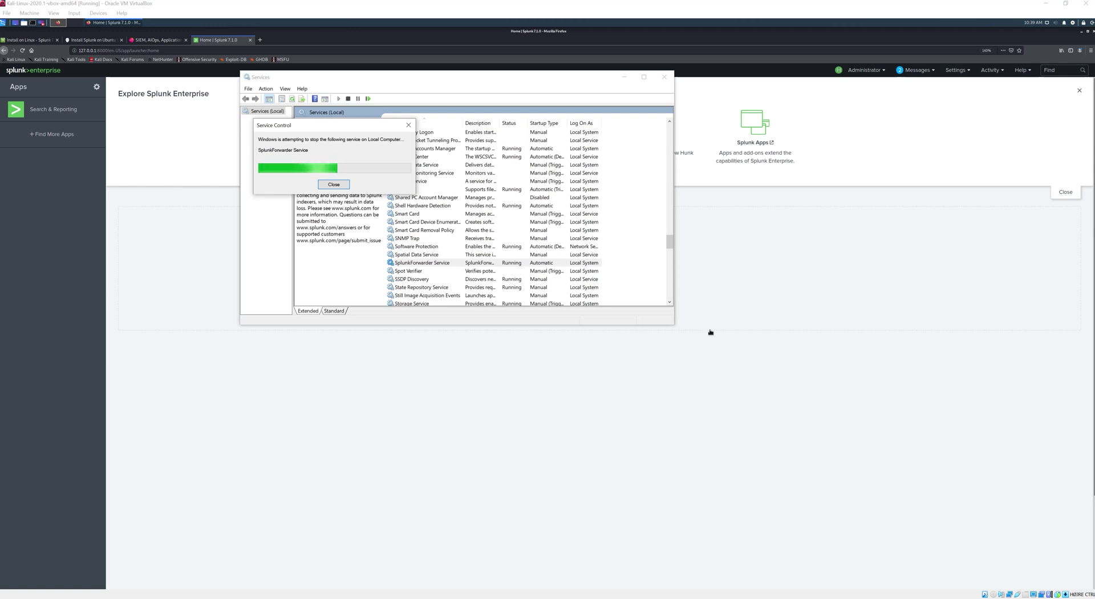
Close the Services window, bringing Splunk Enterprise back to the front
{"action": "left_click", "coordinate": [1007, 596]}
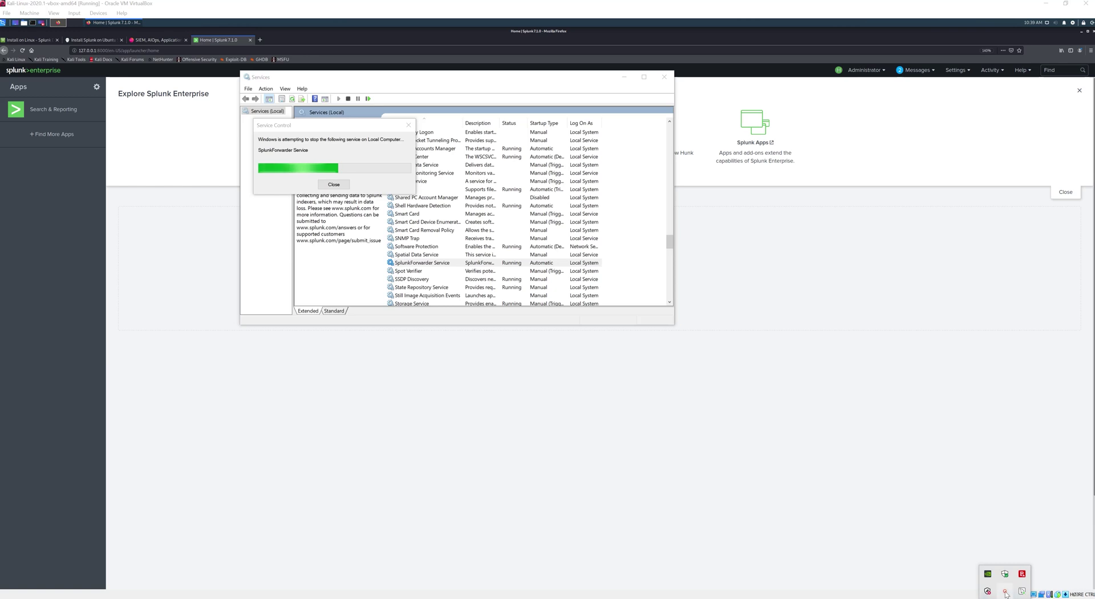
{"action": "left_click", "coordinate": [1021, 576]}
{"action": "left_click", "coordinate": [1077, 554]}
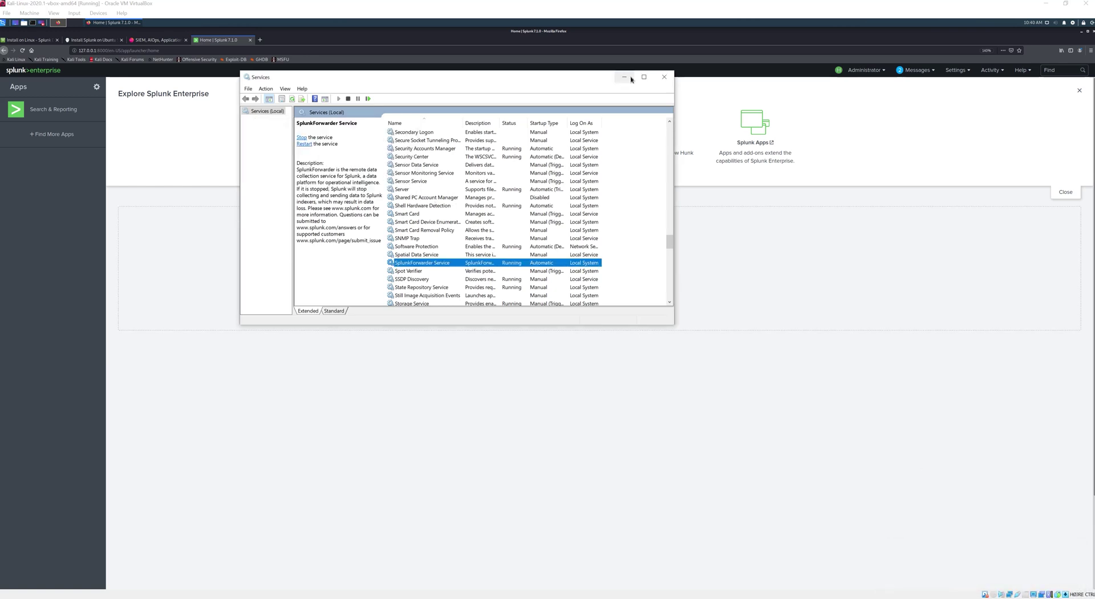
{"action": "left_click", "coordinate": [664, 77]}
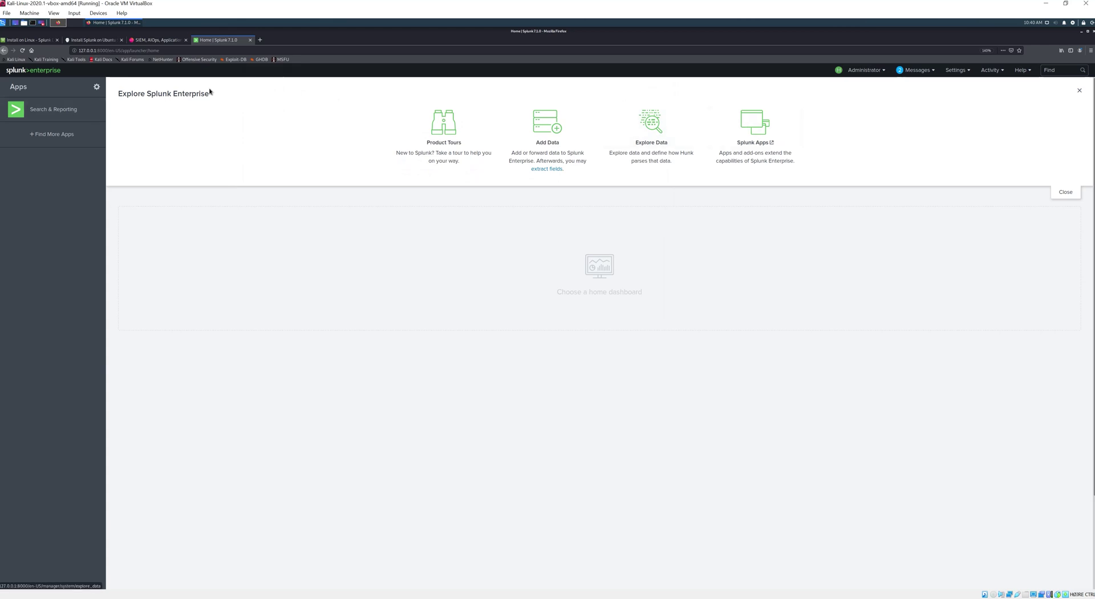
Open and refresh Forwarder Management, then expand the Windows x64 client at 192.168.0.10
{"action": "left_click", "coordinate": [966, 72]}
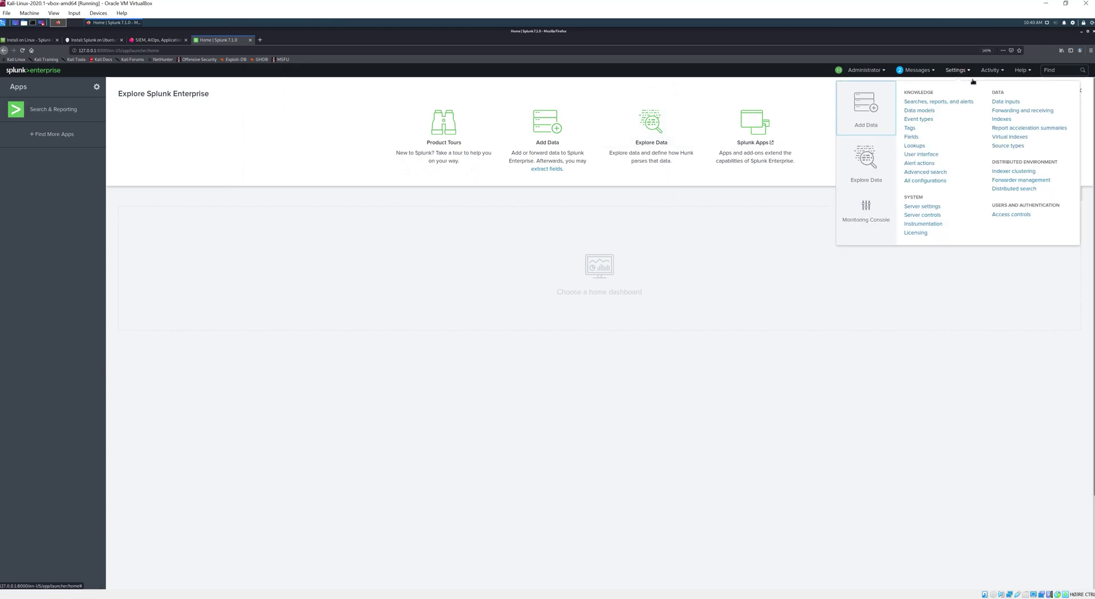
{"action": "left_click", "coordinate": [1012, 181]}
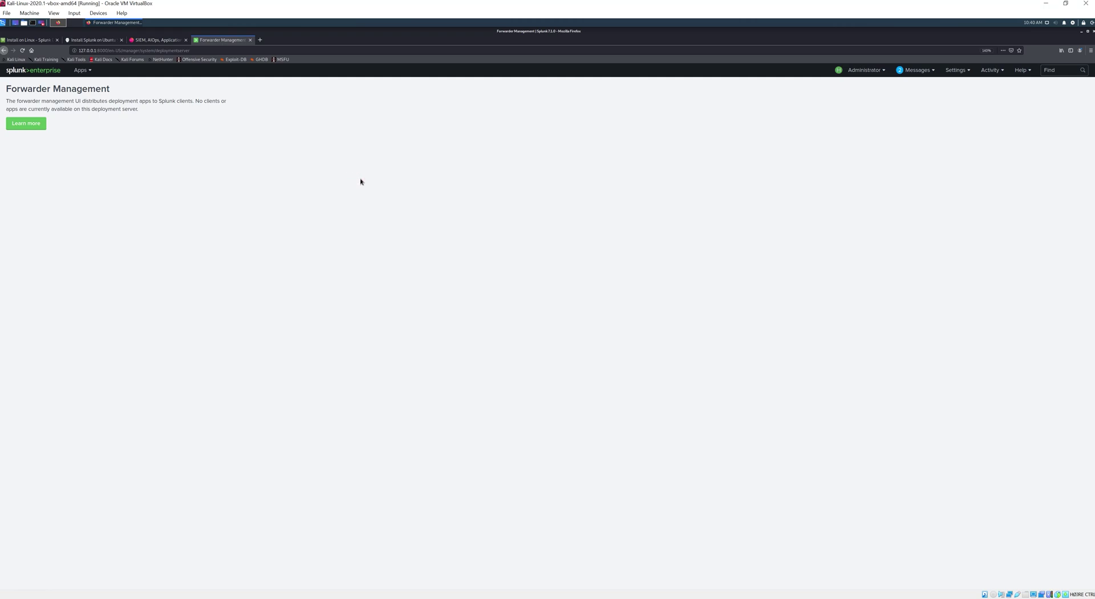
{"action": "key", "text": "F5"}
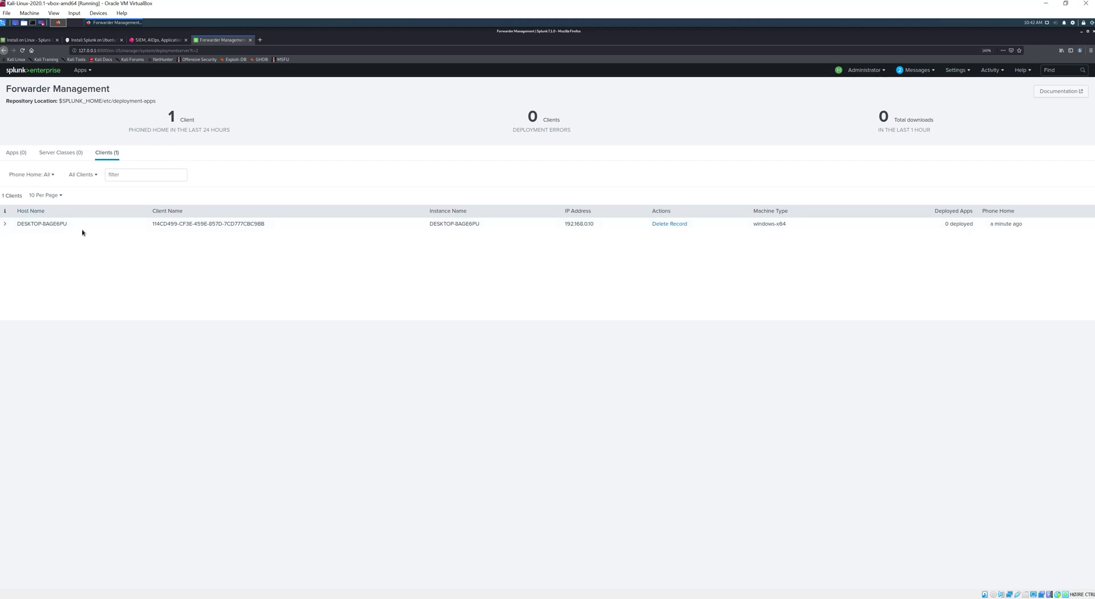
{"action": "left_click", "coordinate": [5, 223]}
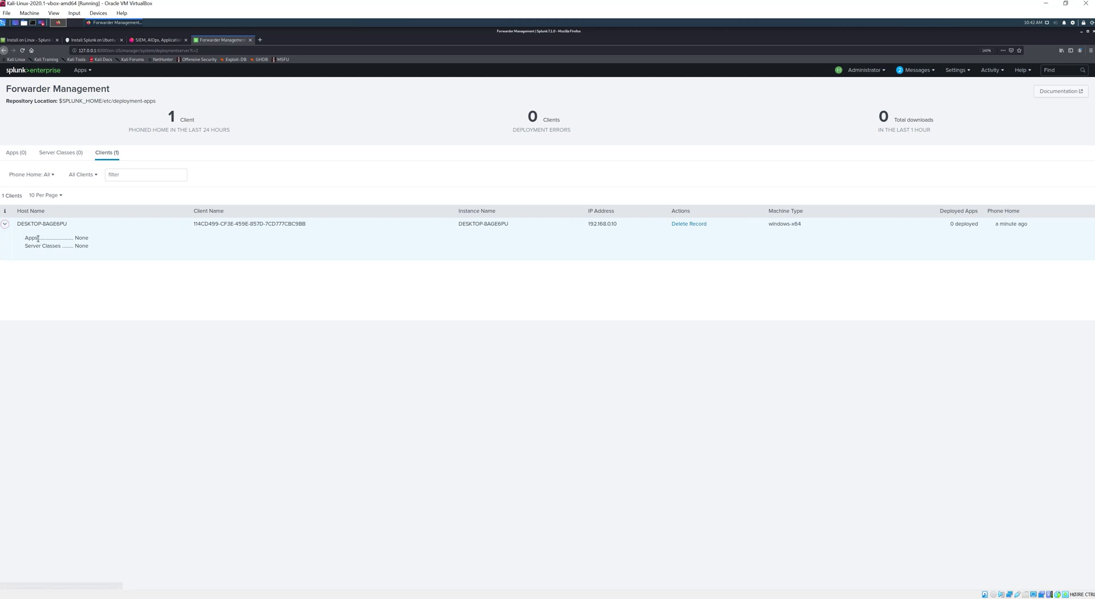